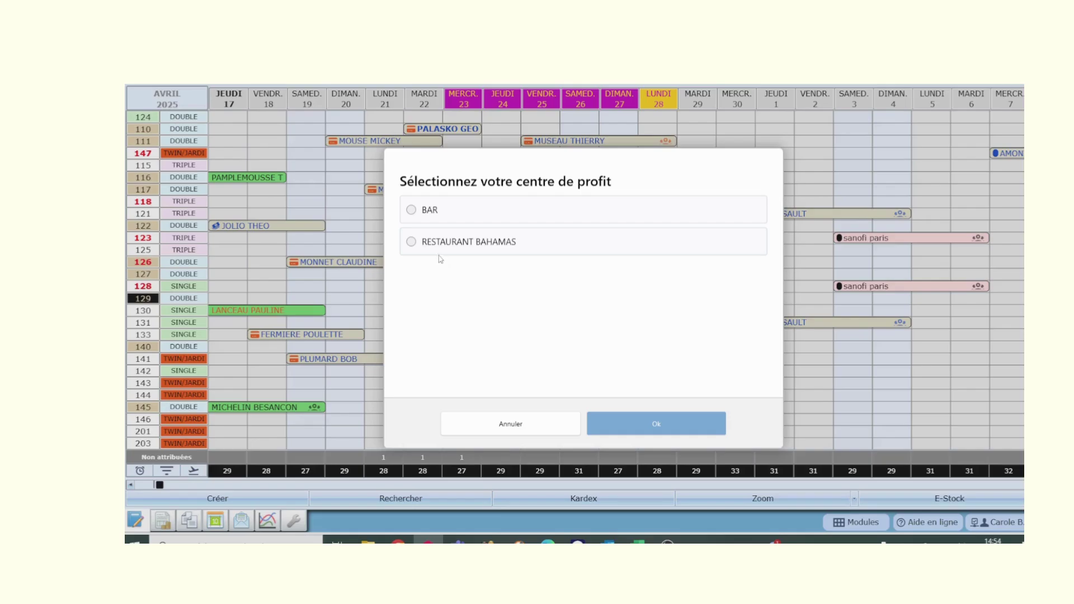
Open the RESTAURANT BAHAMAS profit centre and log in by entering the account password
click(411, 242)
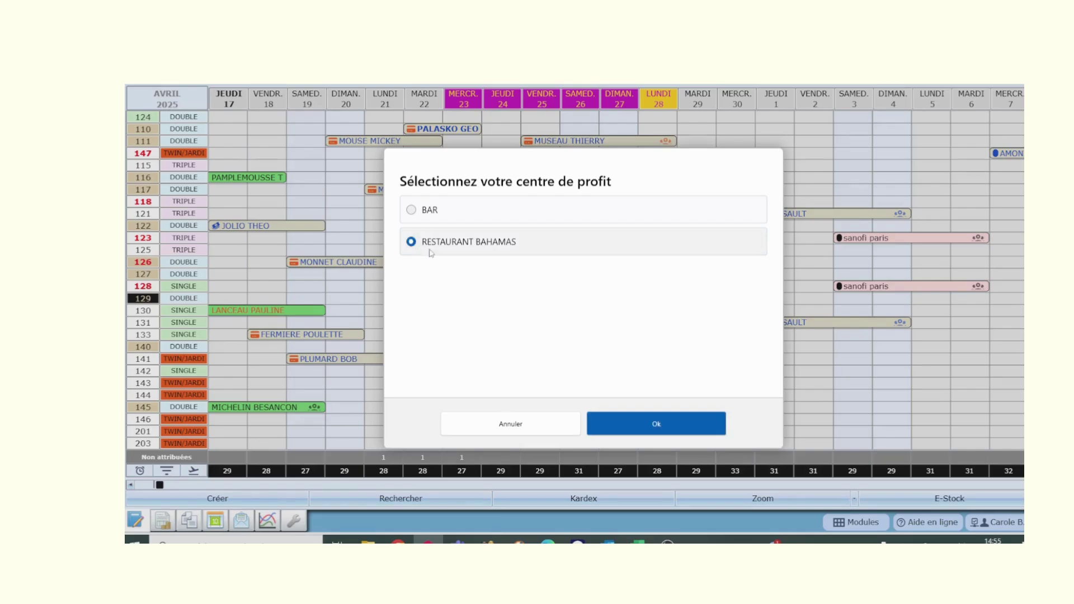
click(692, 432)
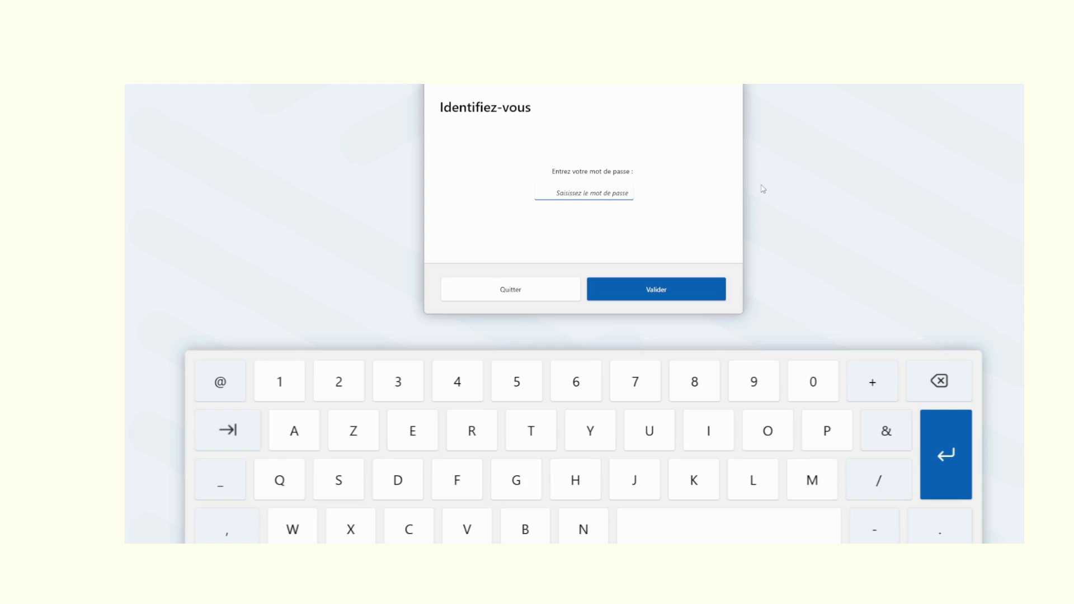
text(••)
click(679, 291)
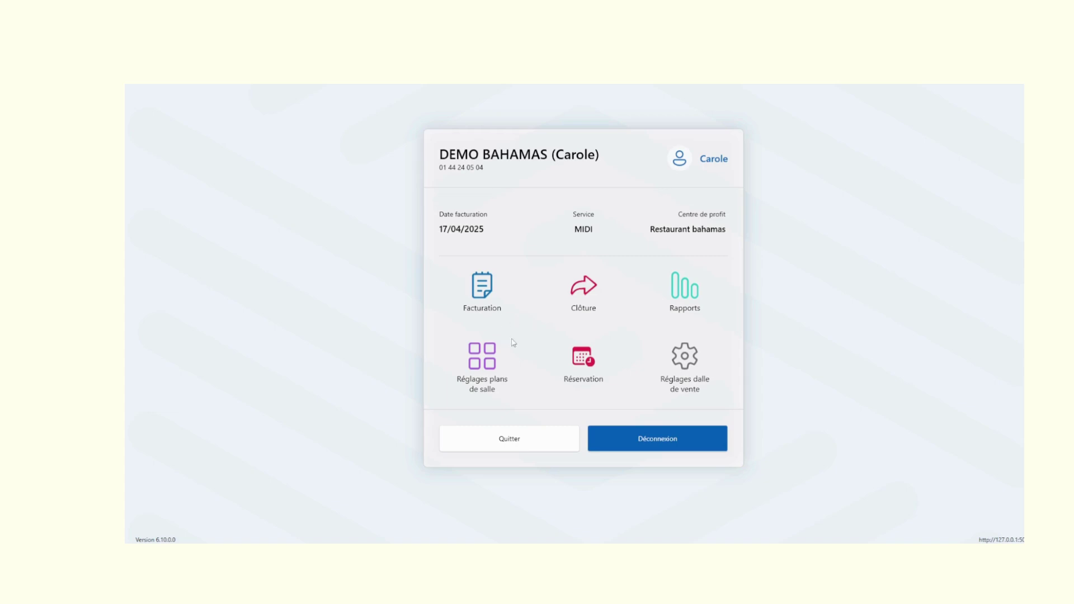
Open an order for table 2 from the billing floor plan, with 2 covers
click(481, 286)
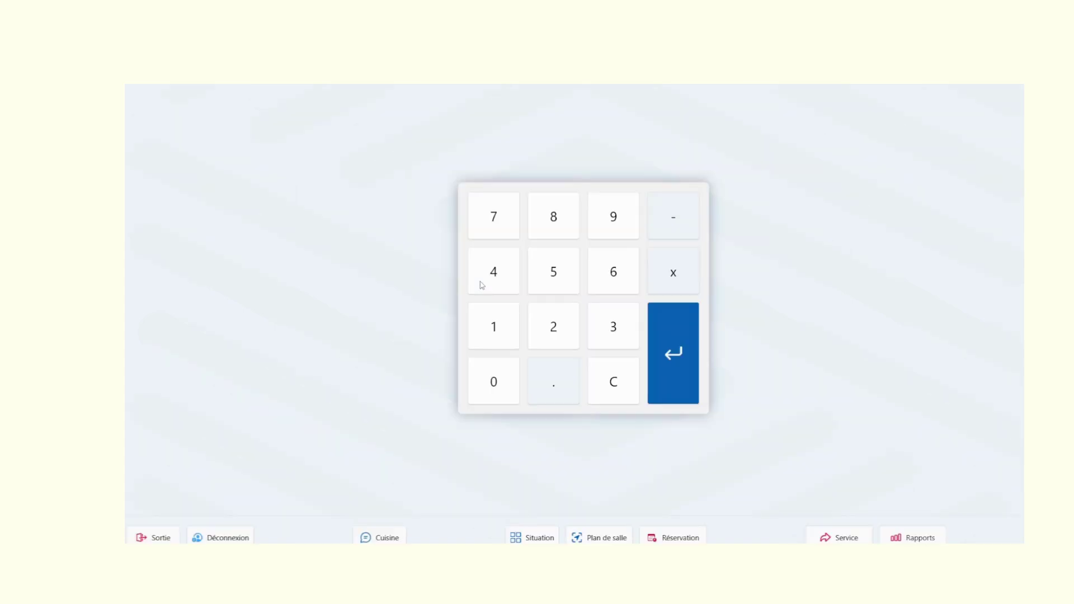
click(605, 538)
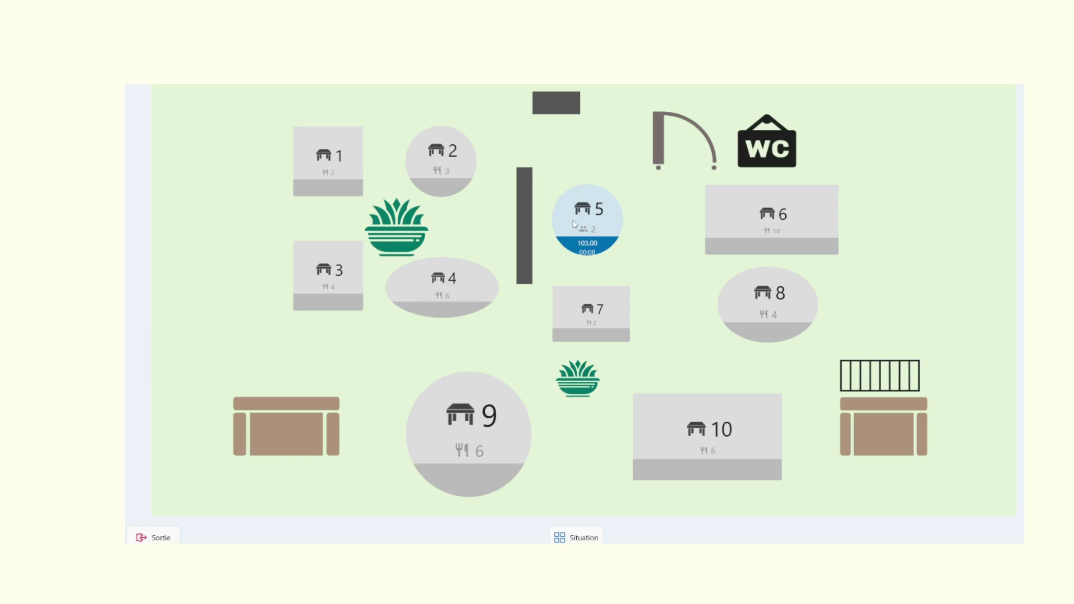
click(458, 163)
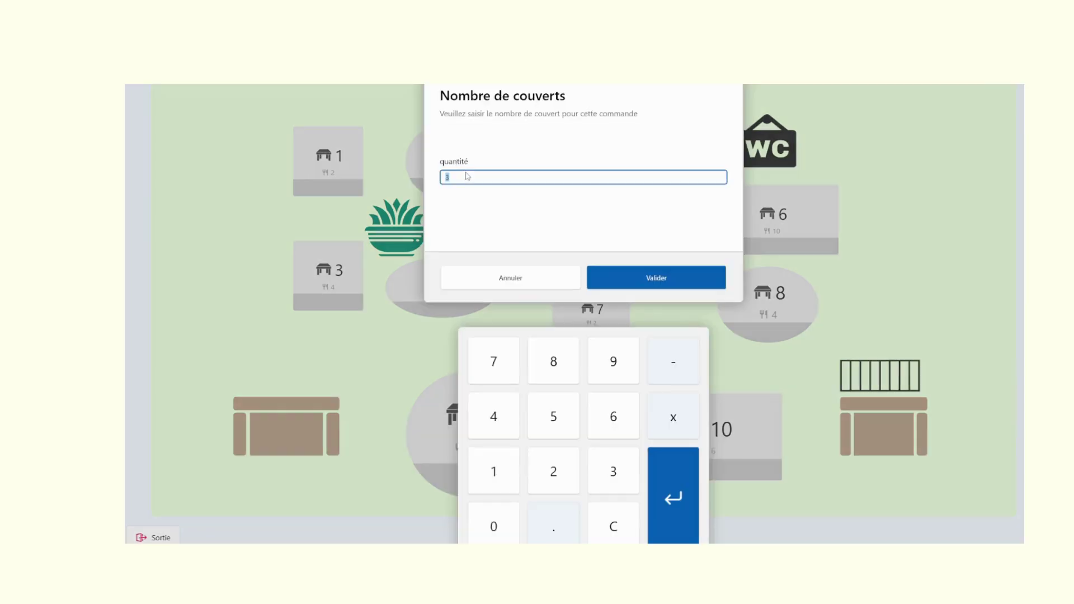
text(2)
click(658, 281)
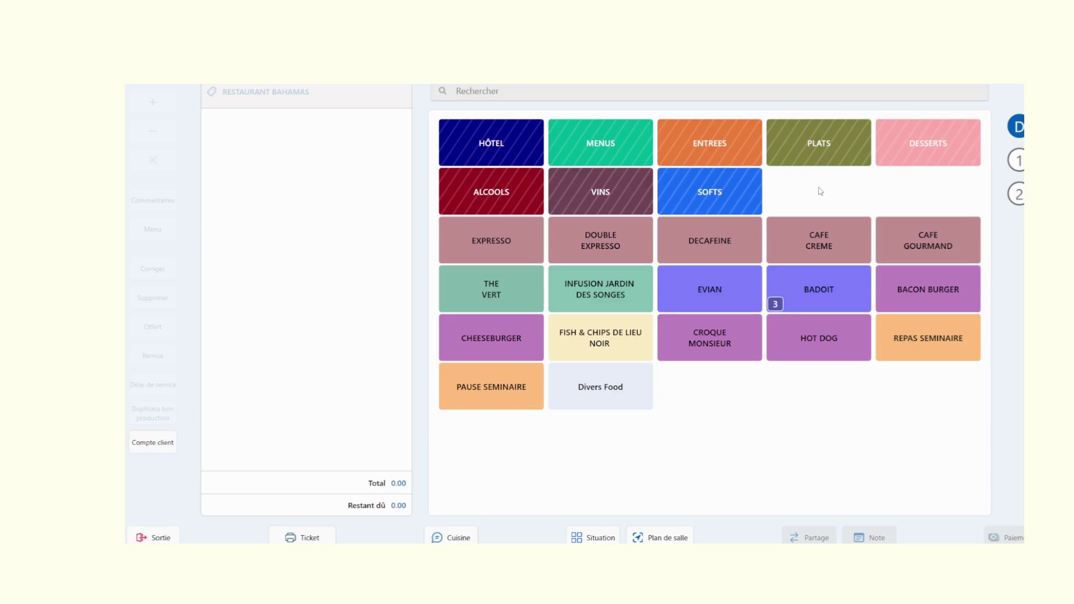
Add one Saumon Fume Petrossian starter to the order as a direct-service item
click(699, 141)
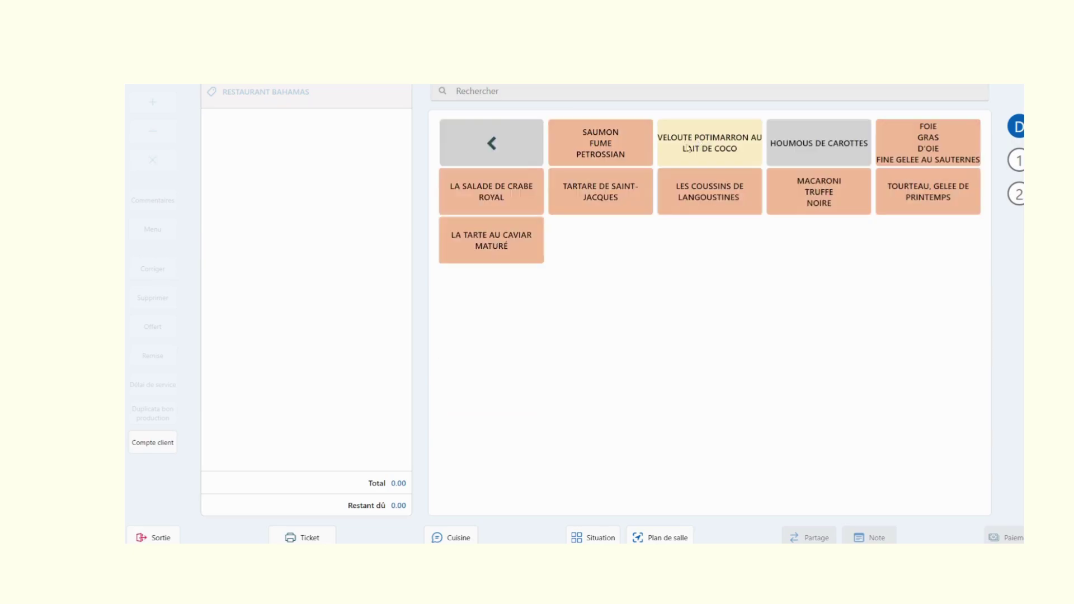
click(610, 141)
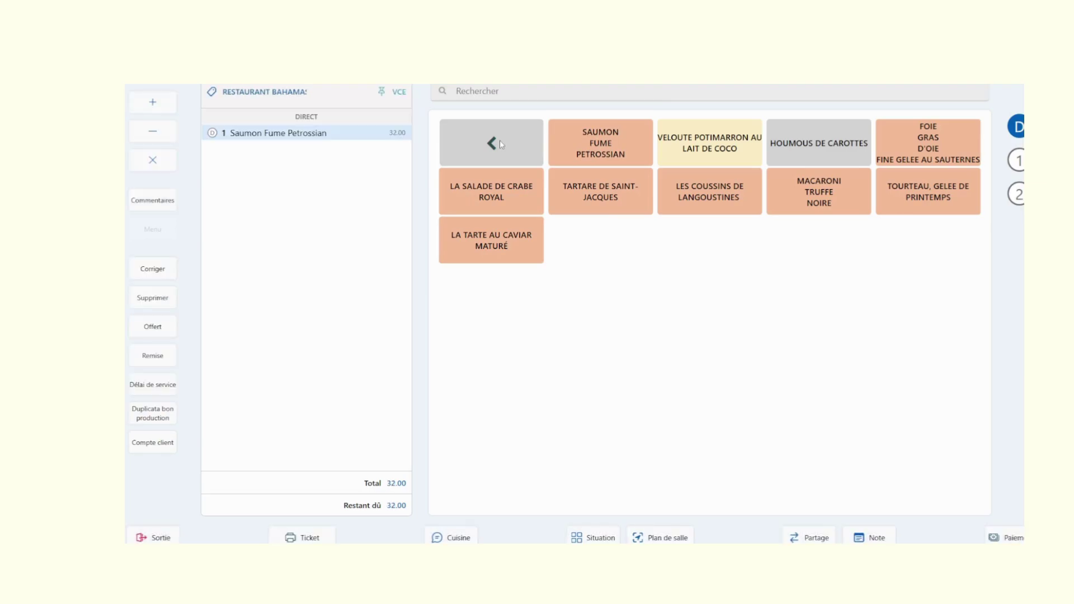
click(500, 144)
Add Roti de Paleron de Boeuf to follow-on course 1 with FRITES and the comment "mettre un peu de caviar sur le saumon"
click(797, 145)
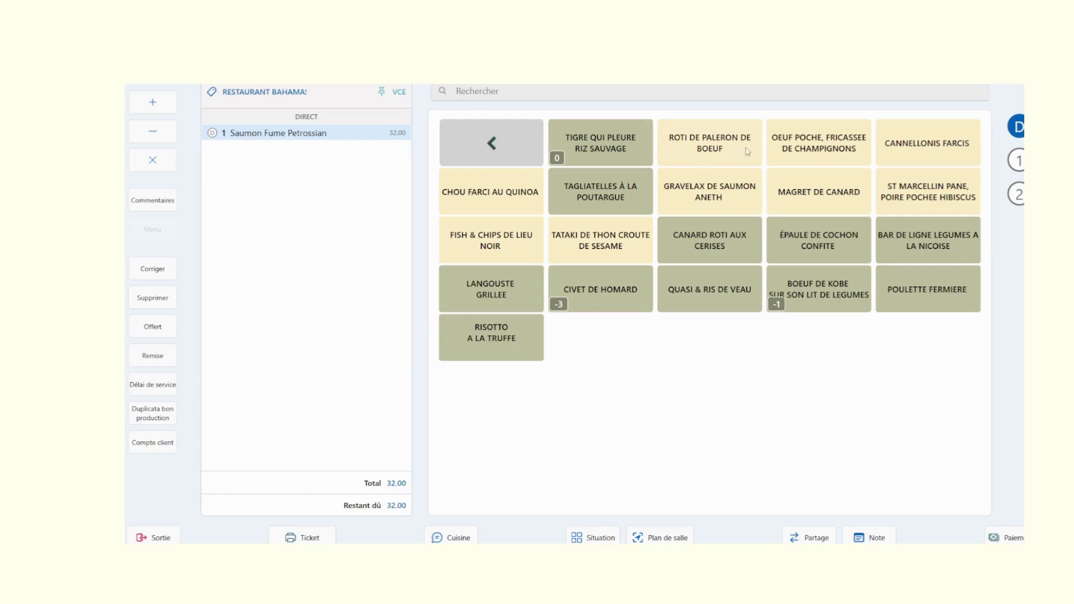
click(1019, 161)
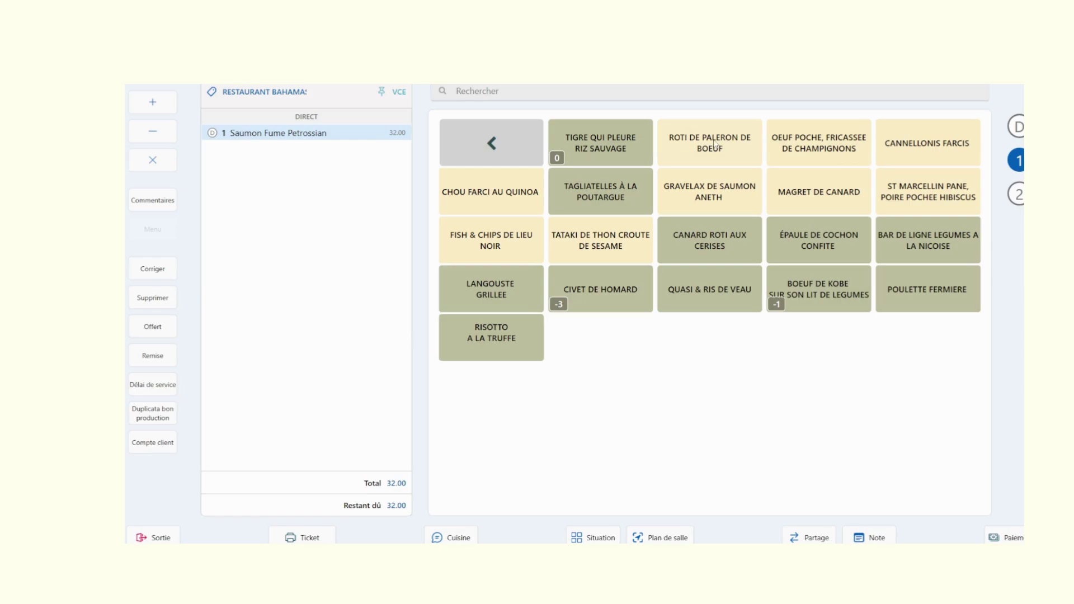
click(715, 144)
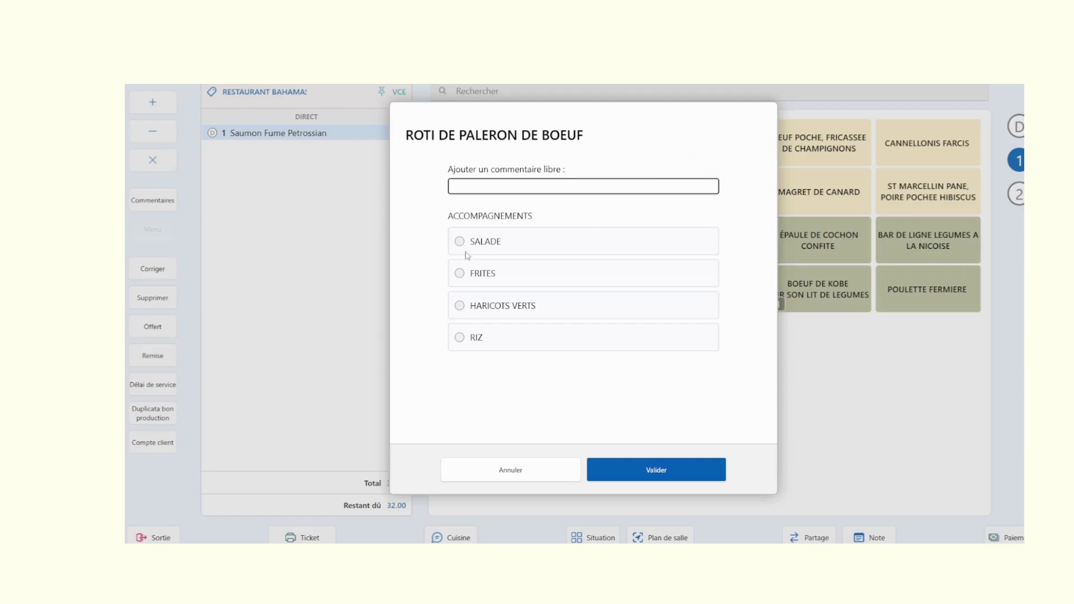
click(459, 274)
click(565, 191)
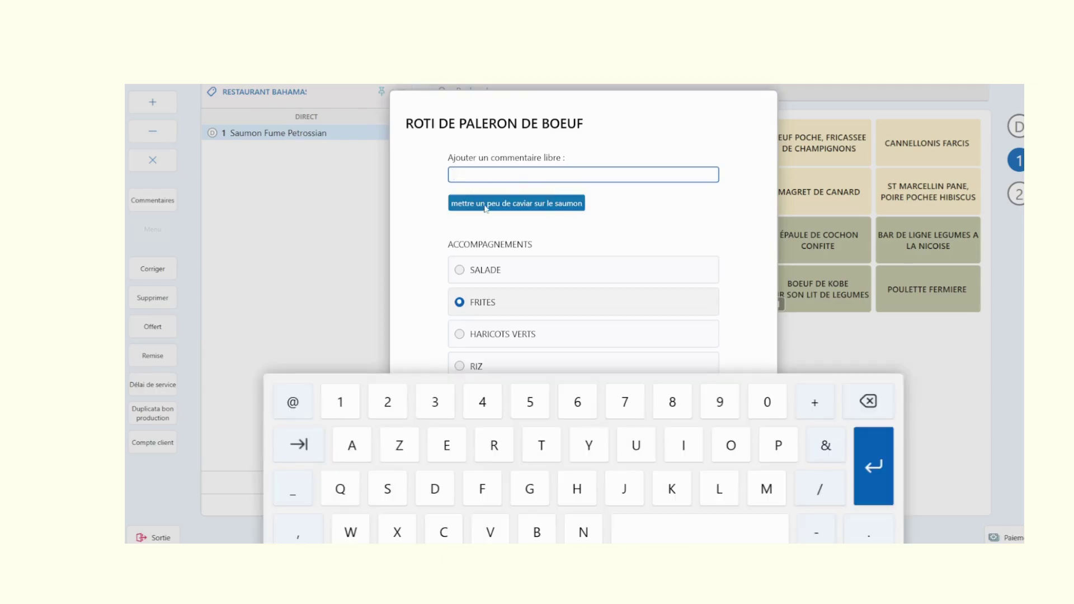
click(509, 203)
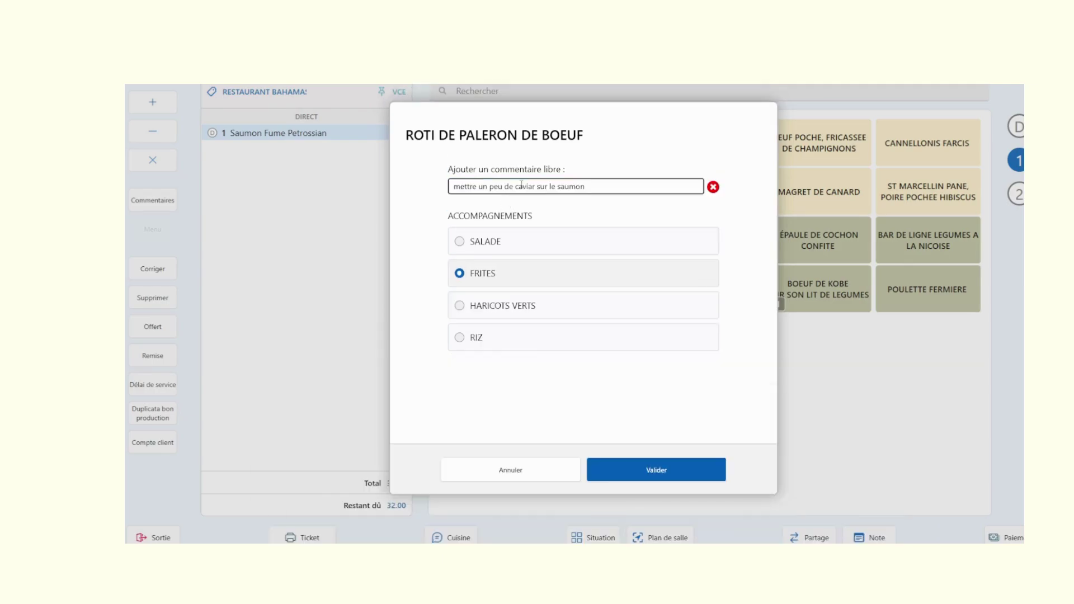
click(660, 470)
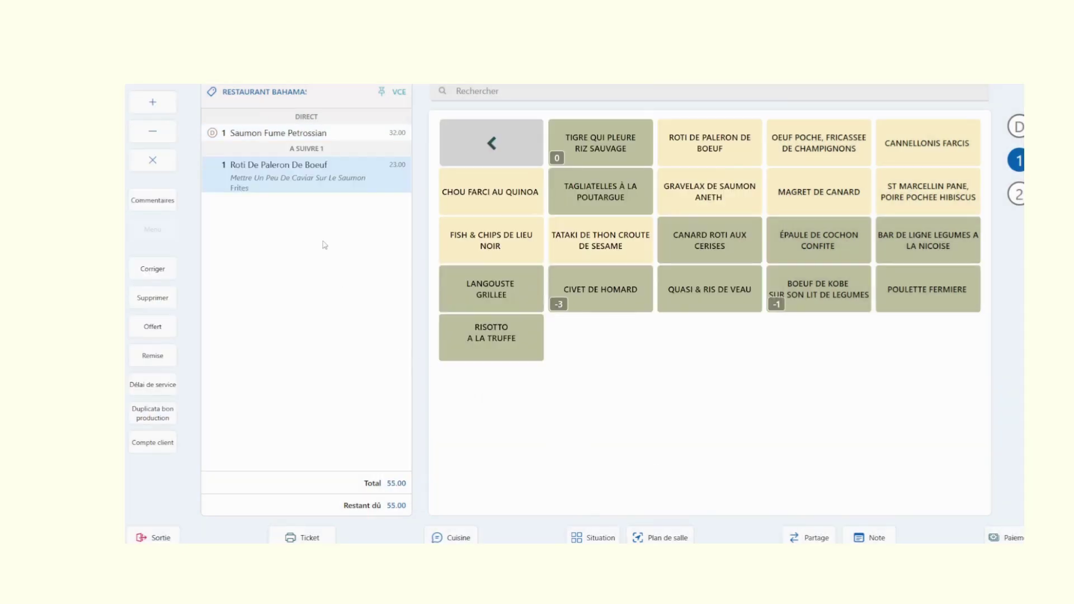
click(502, 136)
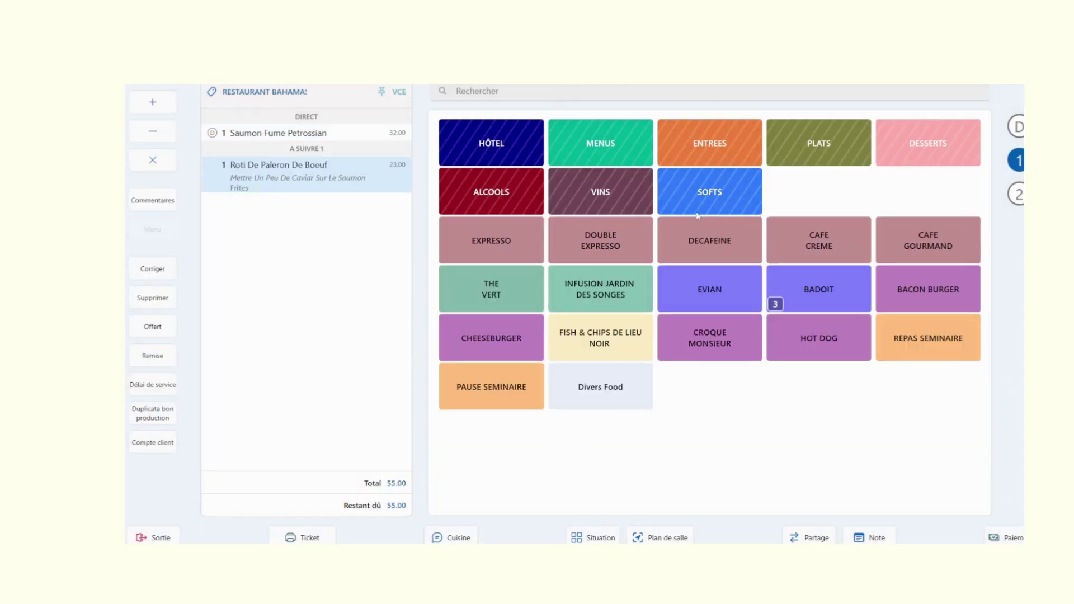
Add one Pudding Perles de Chia dessert to the order as follow-on course 2
click(1019, 195)
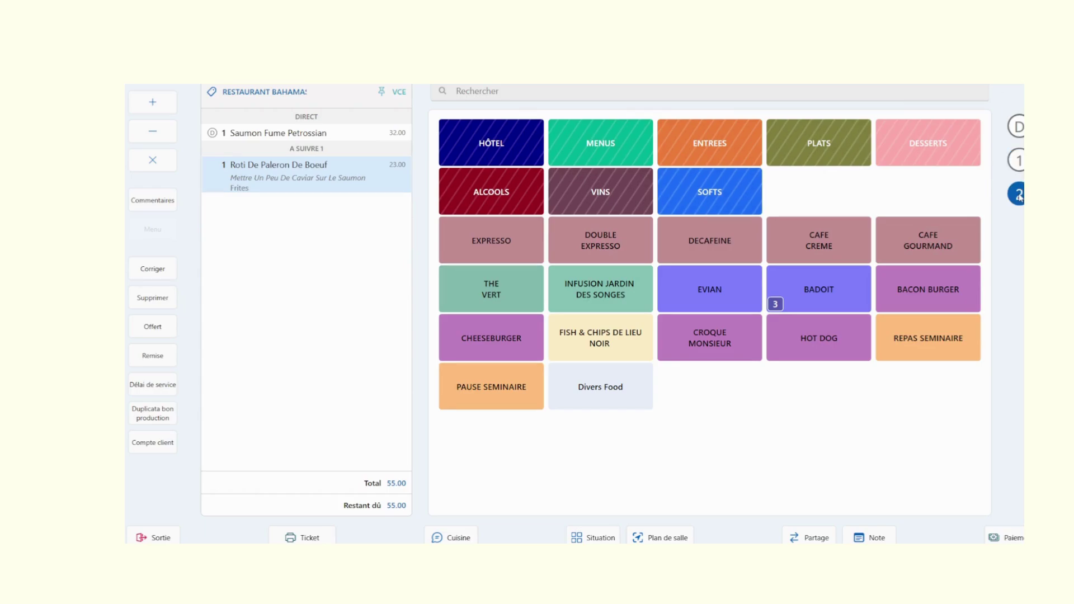
click(932, 151)
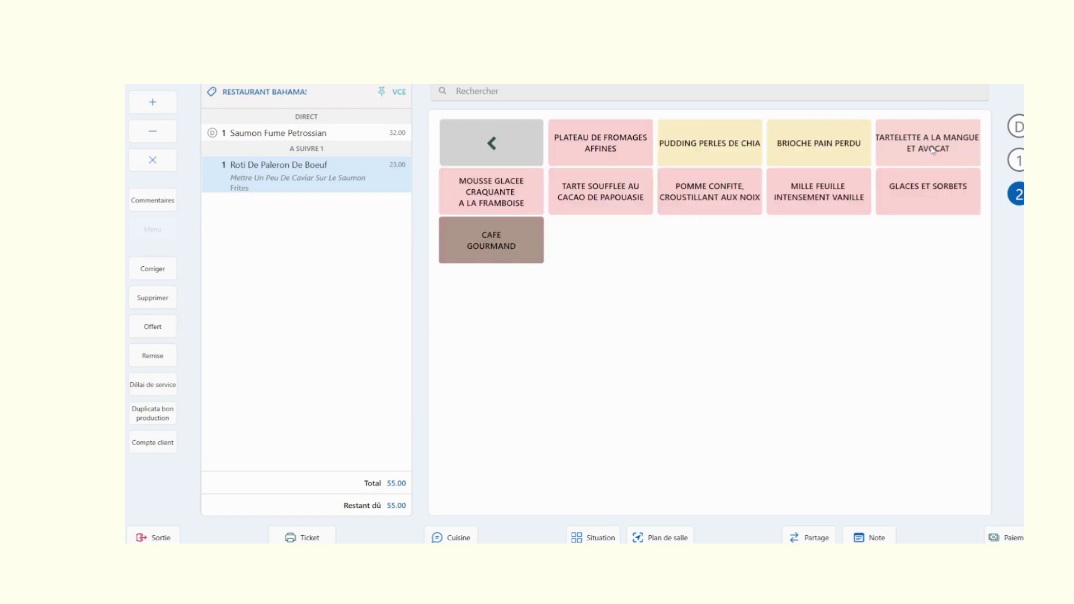
click(715, 144)
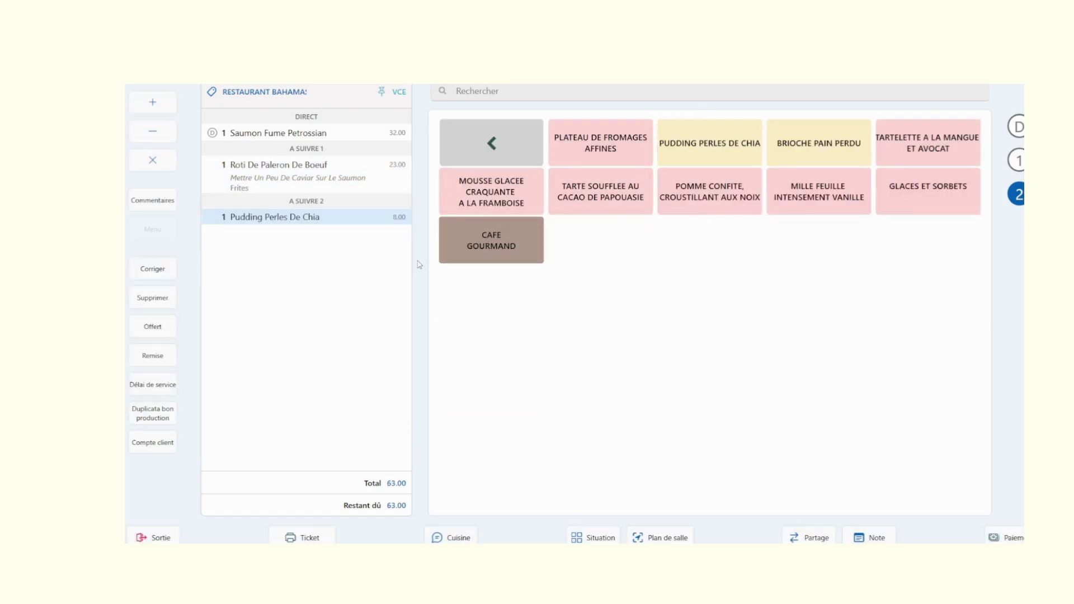
click(510, 143)
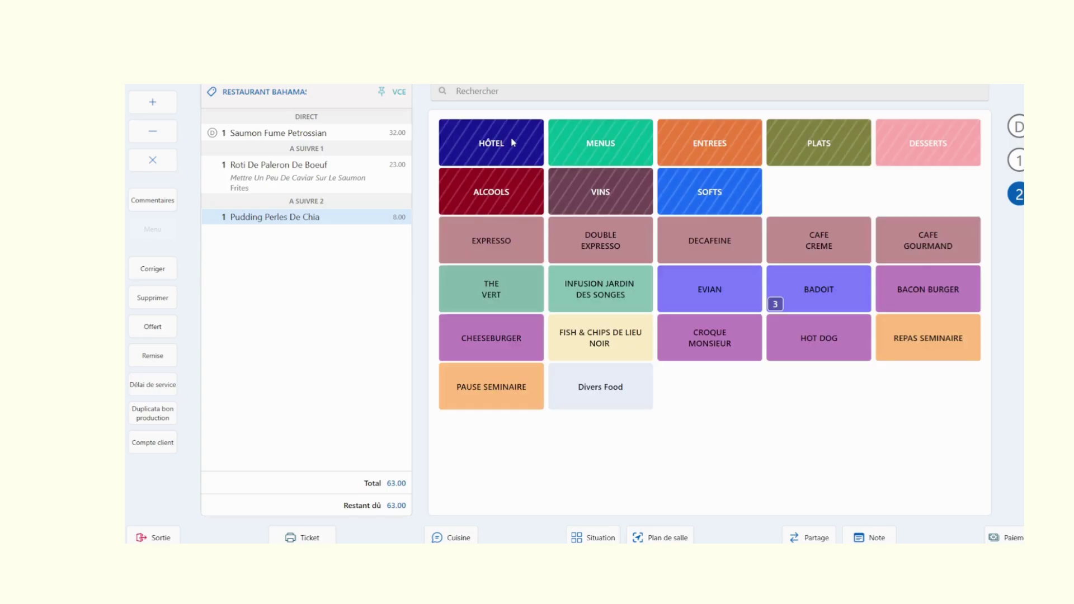
Add one Saint Emilion red wine to the order and return to the main product categories
click(625, 192)
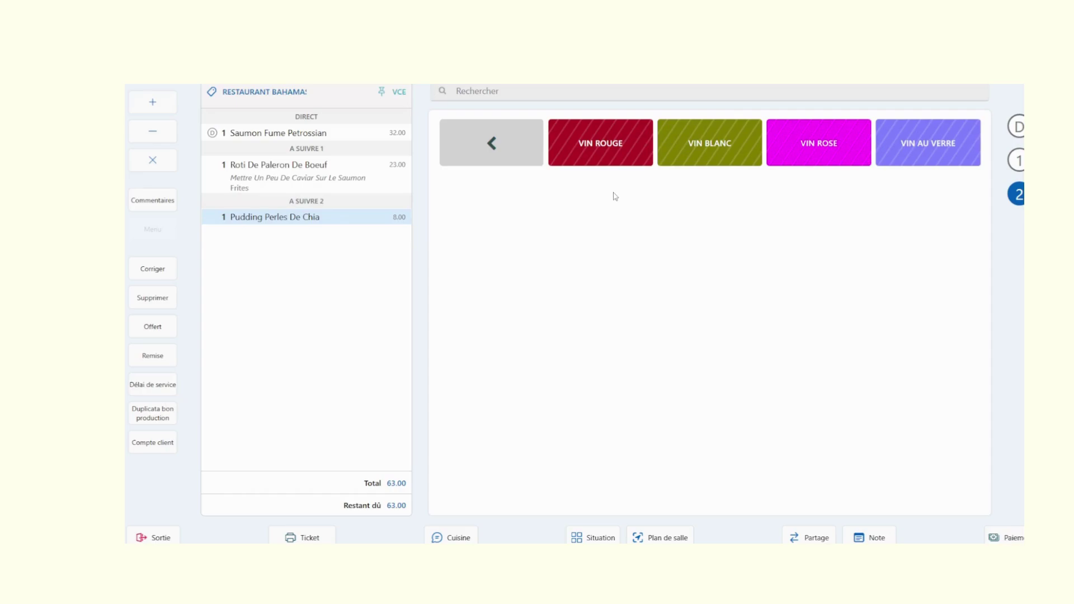
click(600, 148)
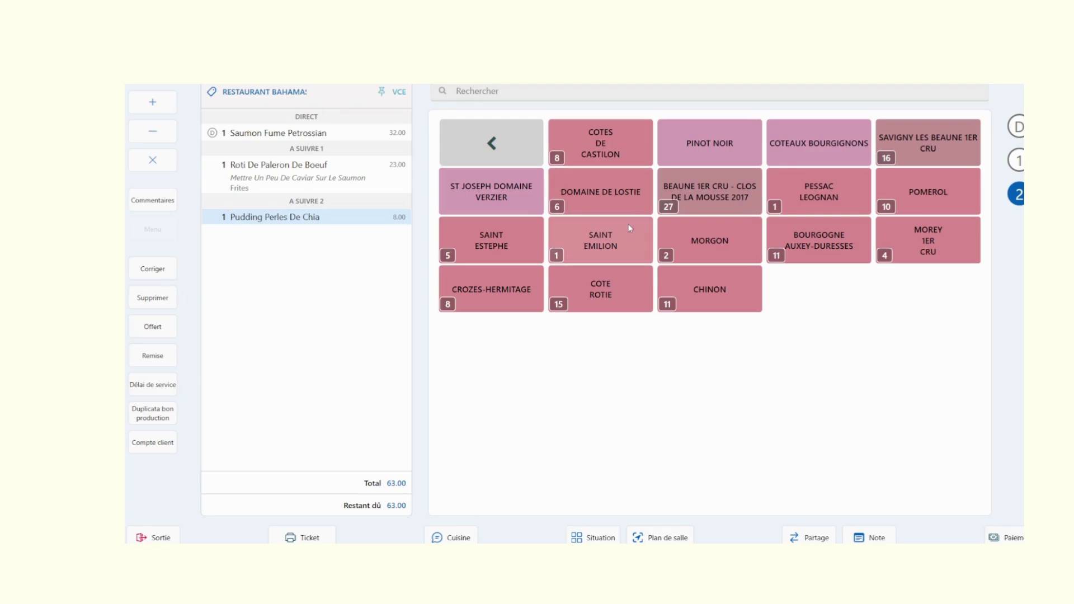
click(612, 242)
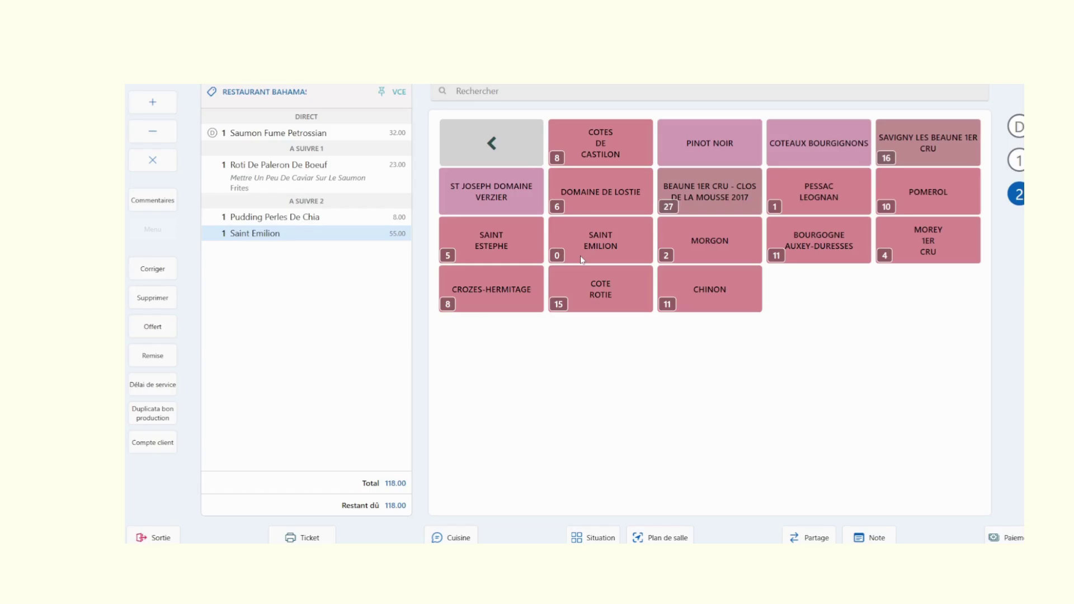
click(515, 153)
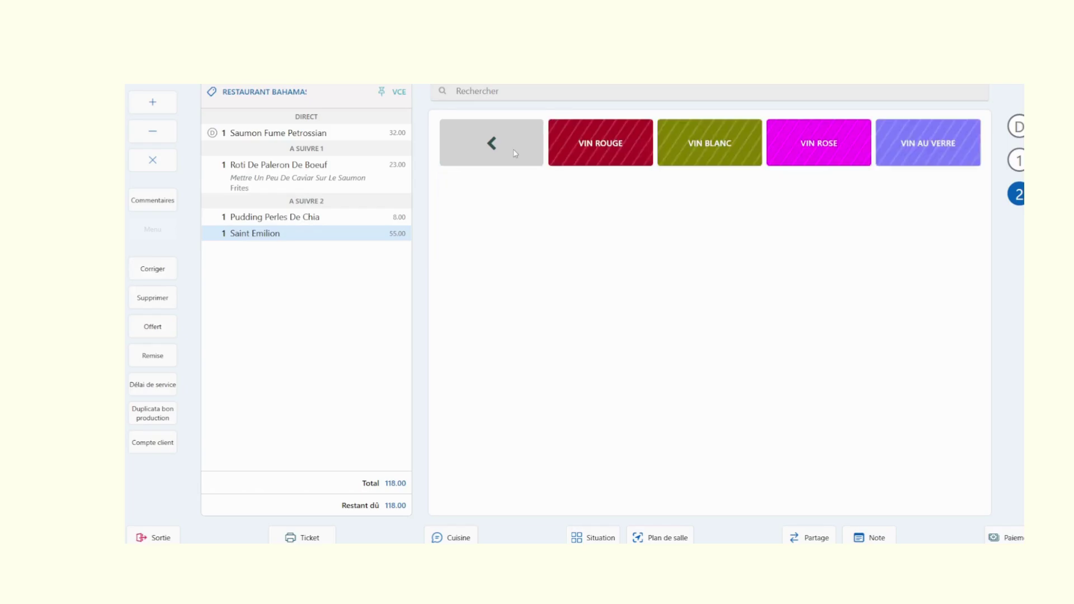
click(513, 150)
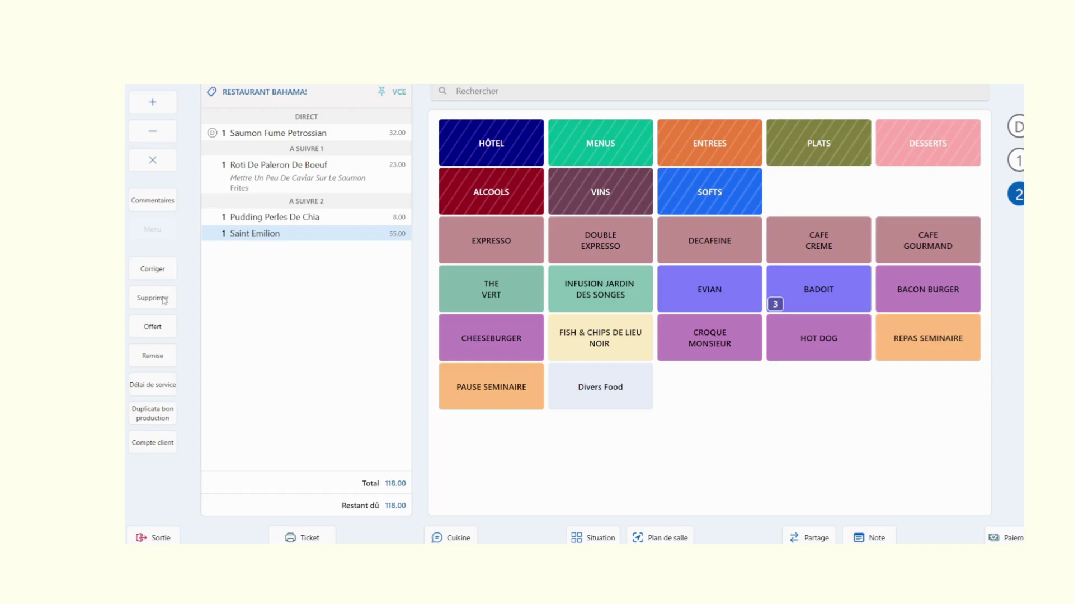
Offer only the Saint Emilion free of charge, with the reason OFFERT CLIENT VIP
click(156, 329)
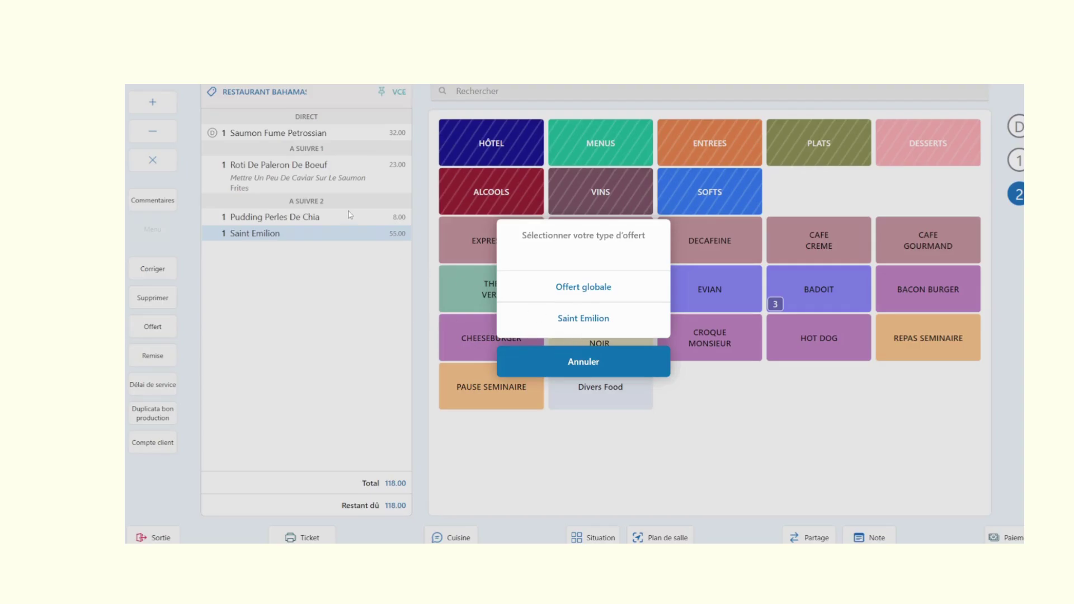
click(575, 321)
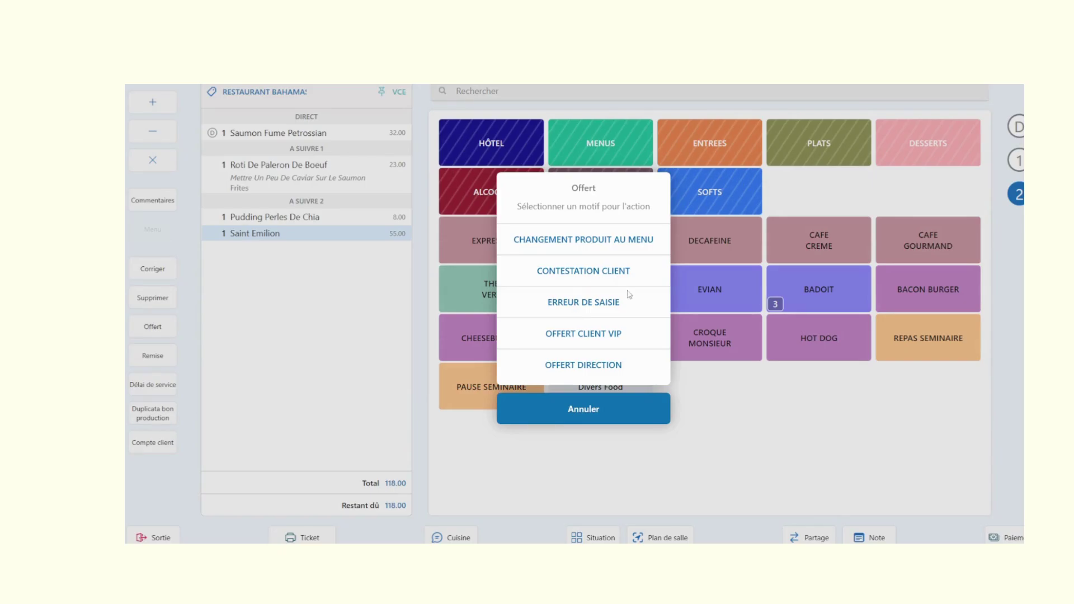
click(568, 337)
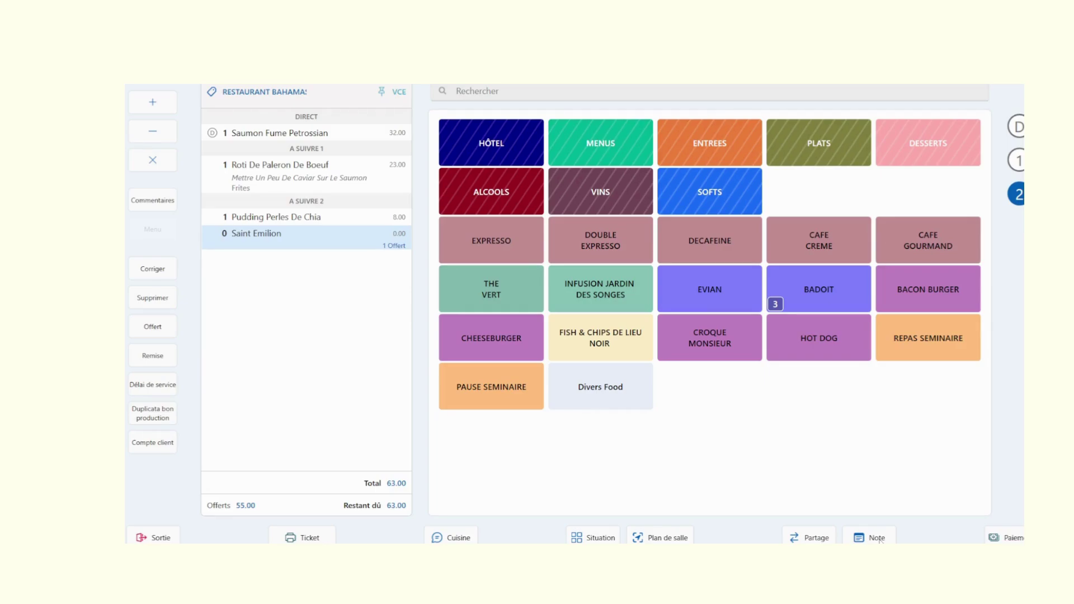
Settle the order by transferring 63.00 to the main invoice of room 130 with a tip of 7
click(995, 539)
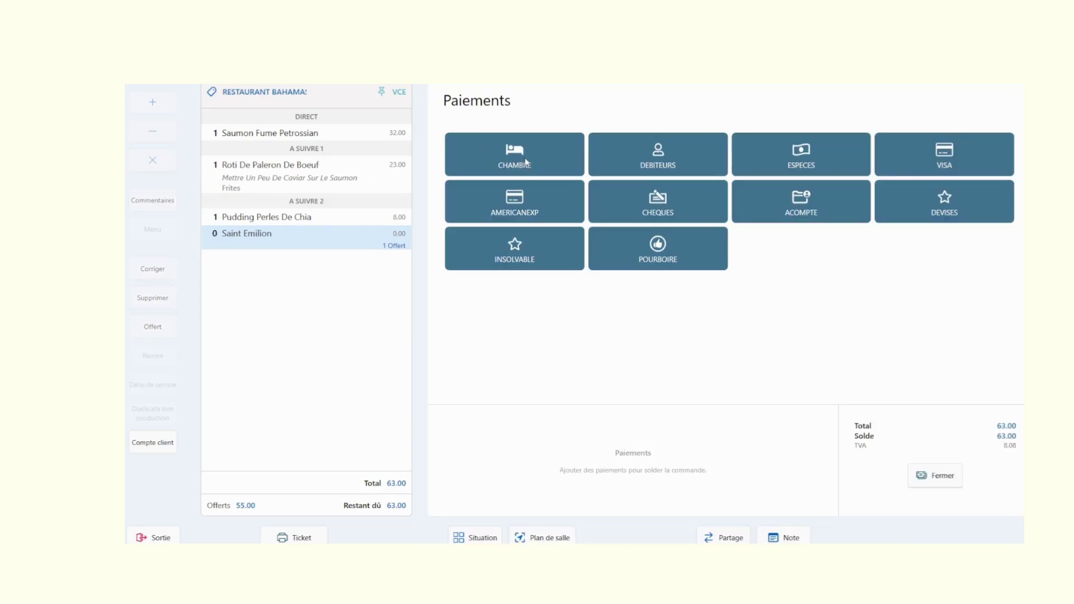
click(526, 163)
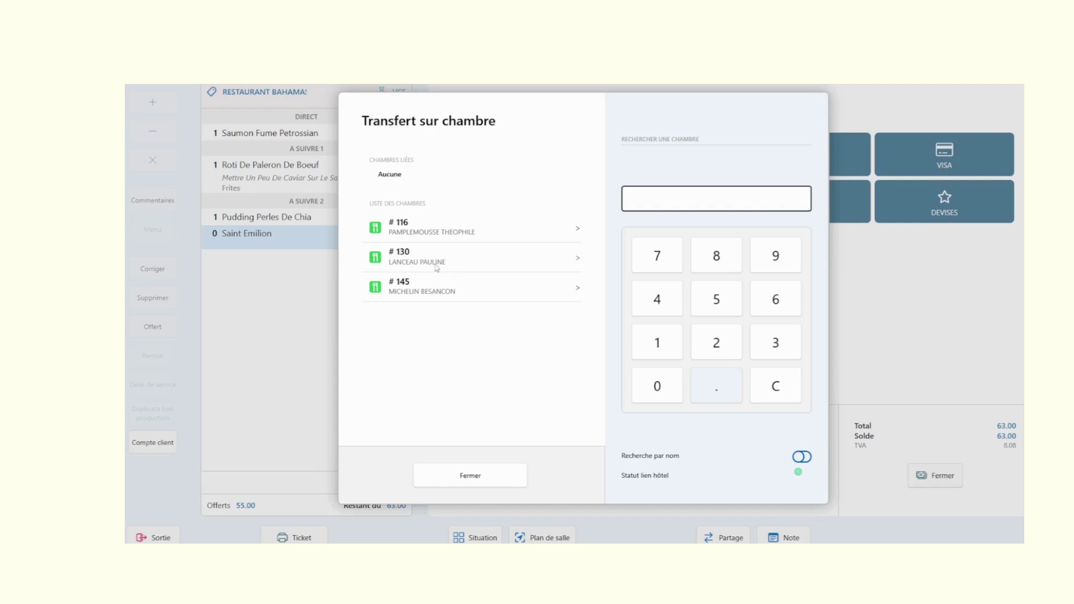
click(437, 268)
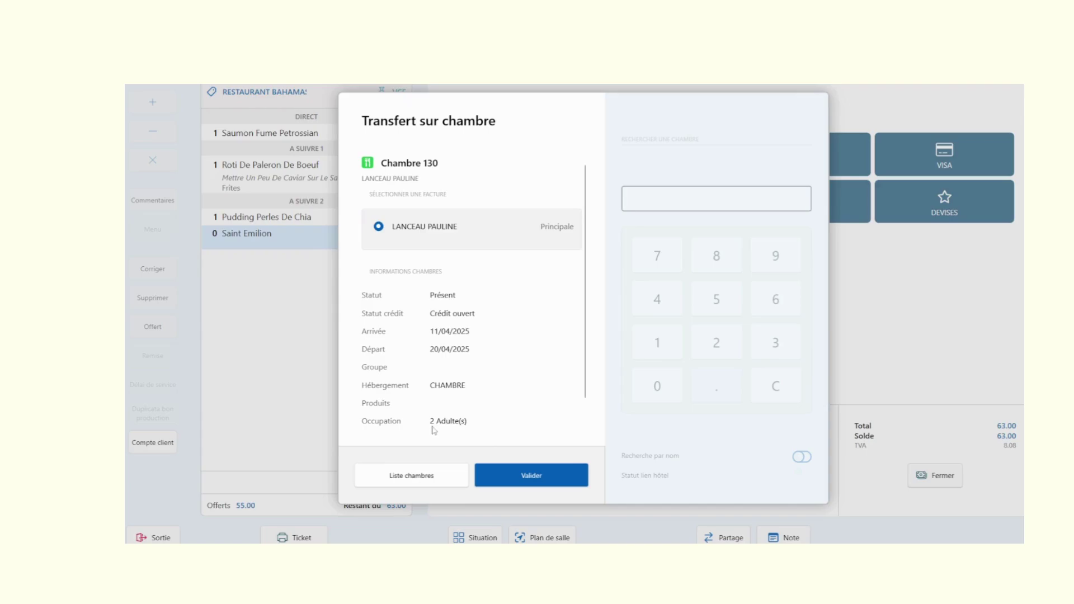
click(517, 474)
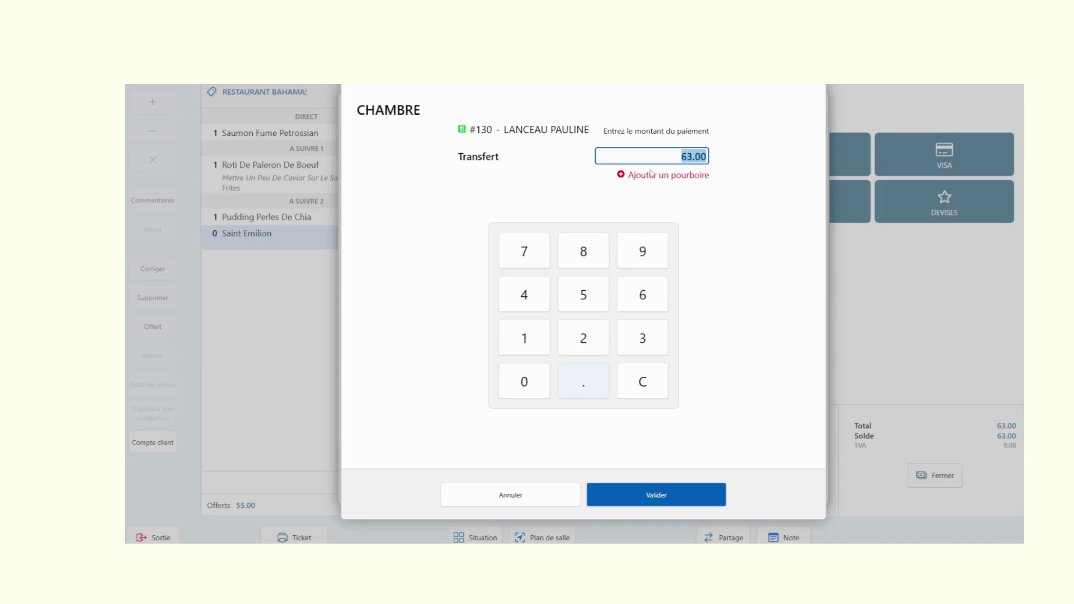
click(622, 175)
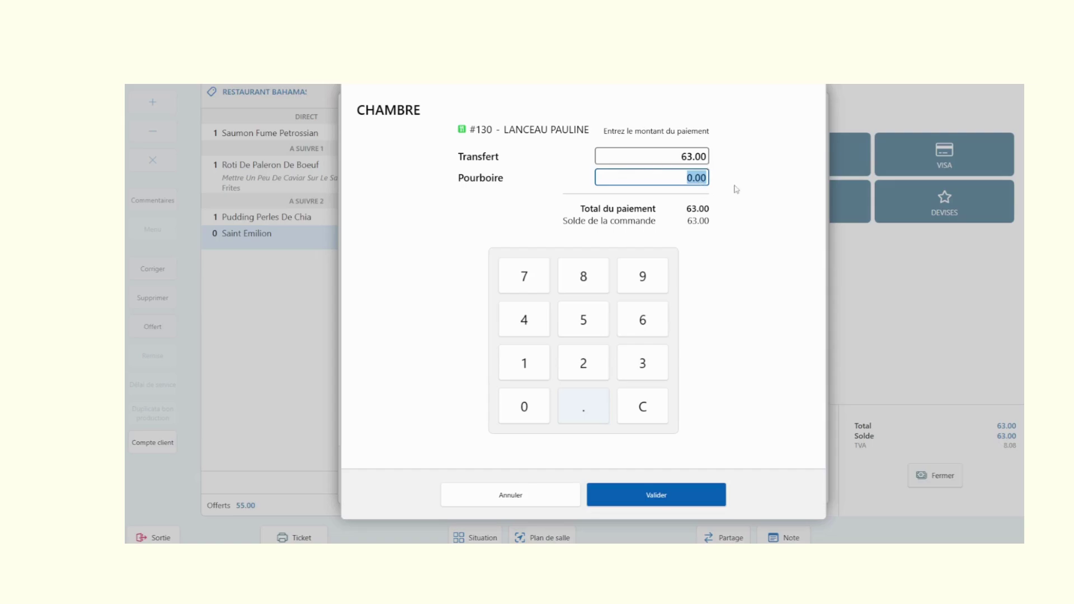
text(7)
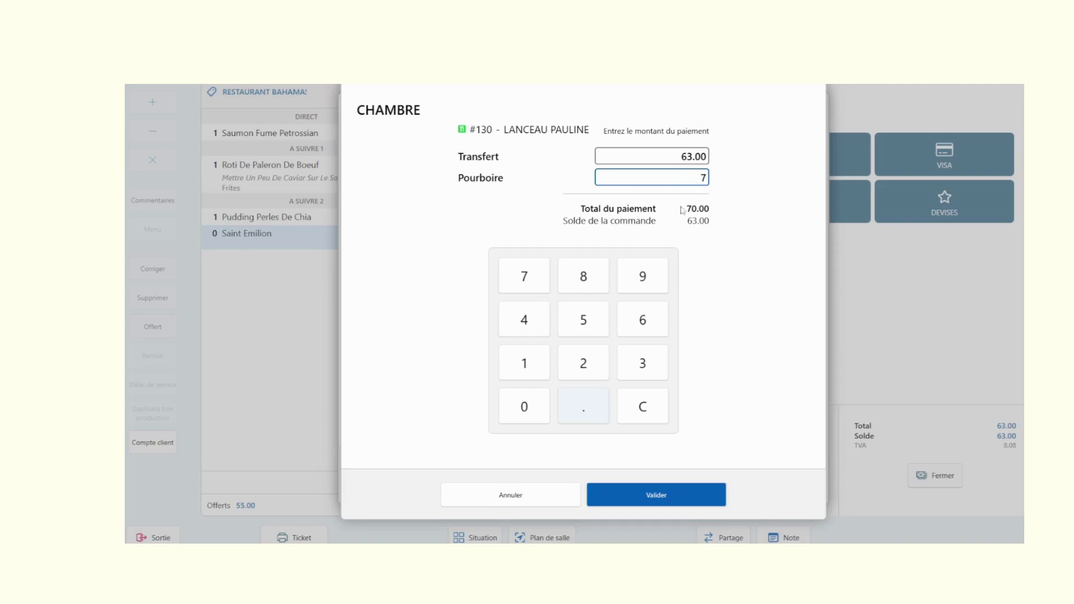
click(650, 495)
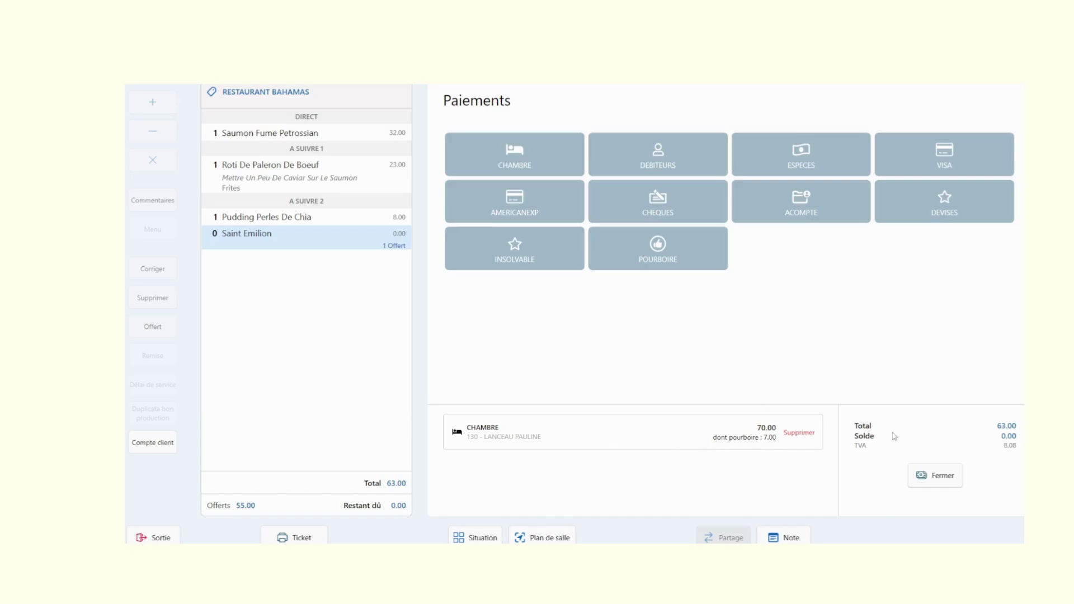
Close the payment screen, switch to the Bahamas Resort hotel management window and open the current invoice of room 130
click(933, 478)
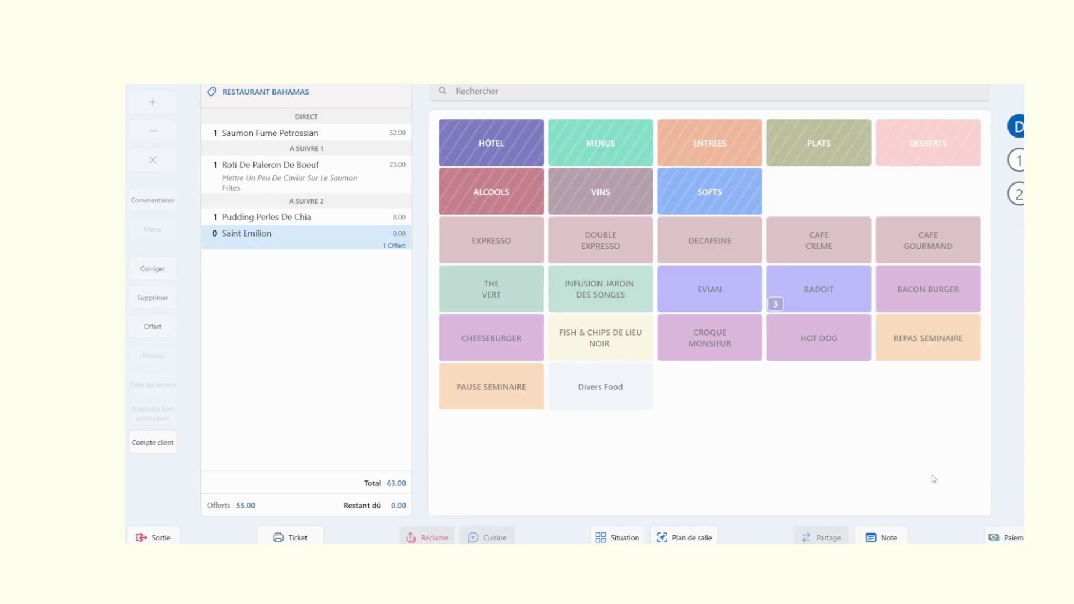
key(super)
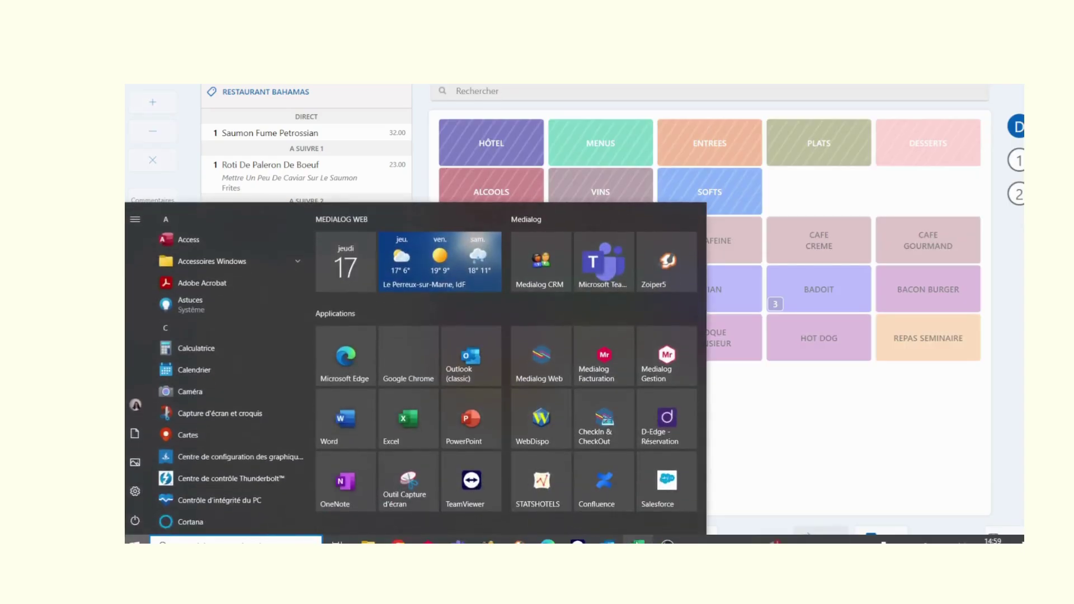
mouse_move(578, 540)
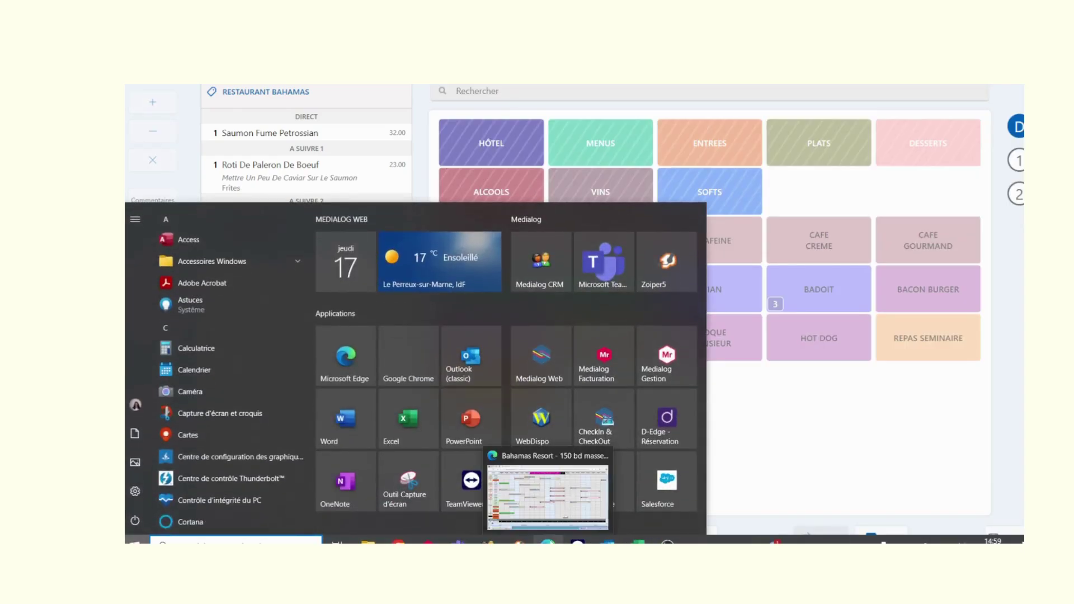
click(560, 506)
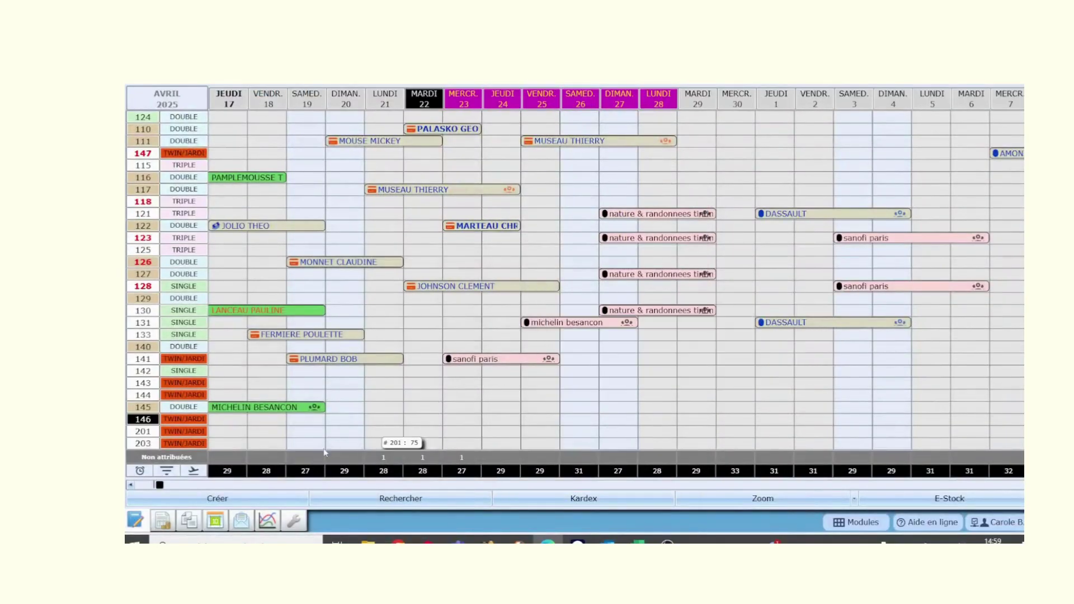
click(164, 522)
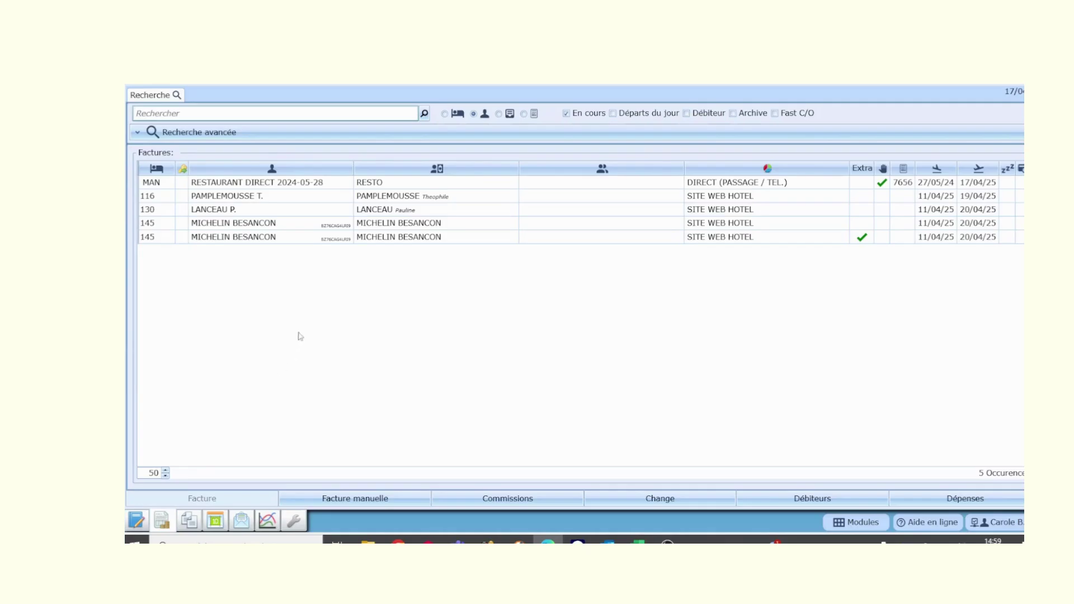
click(237, 209)
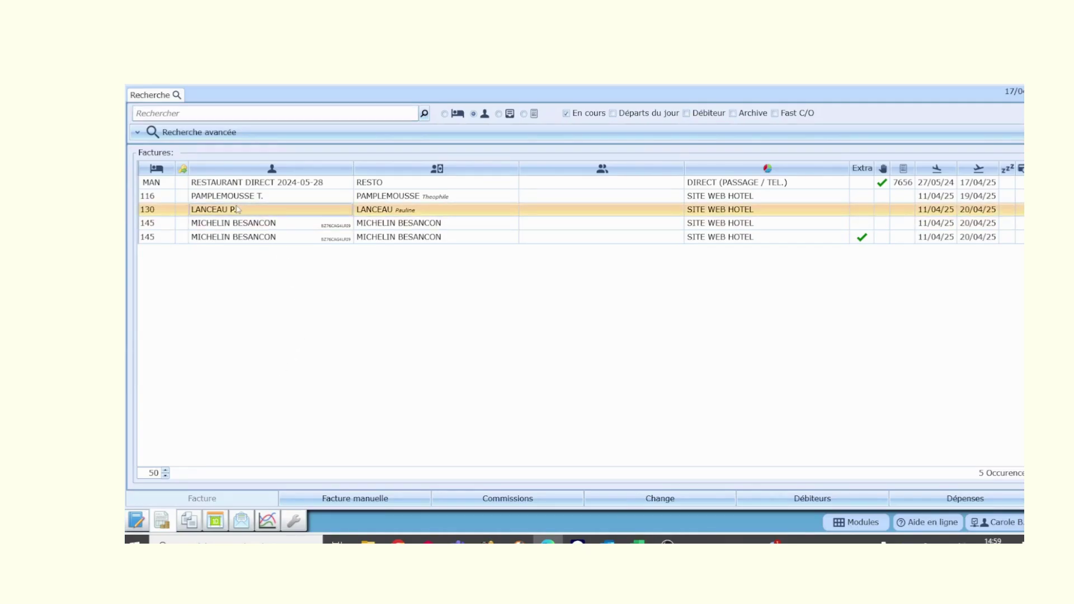
double_click(237, 209)
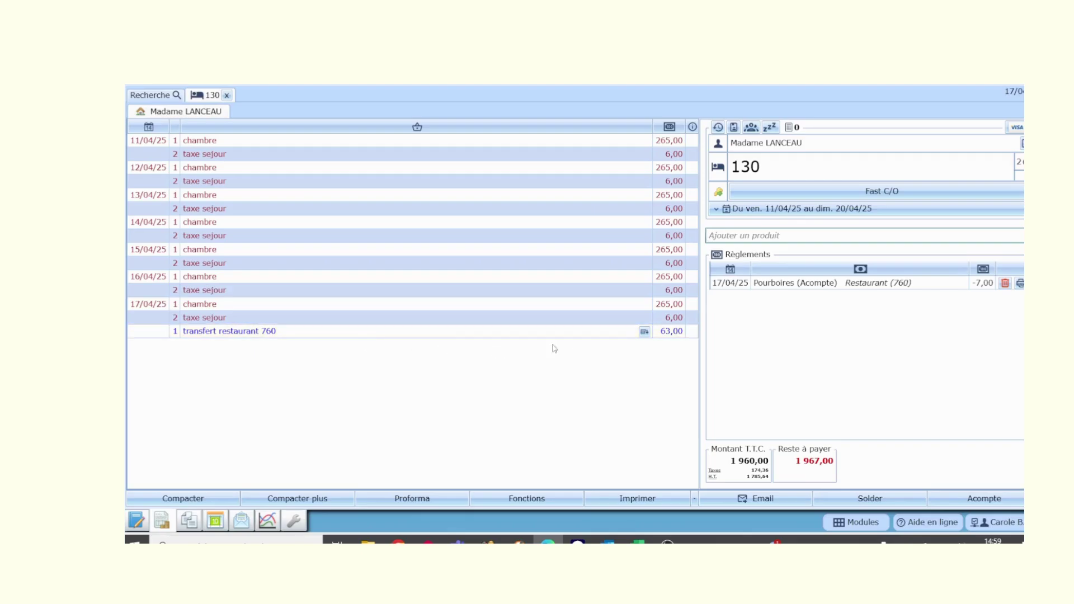
View the ticket details of the restaurant transfer on the invoice, check the current ticket's output options and close the details
click(646, 331)
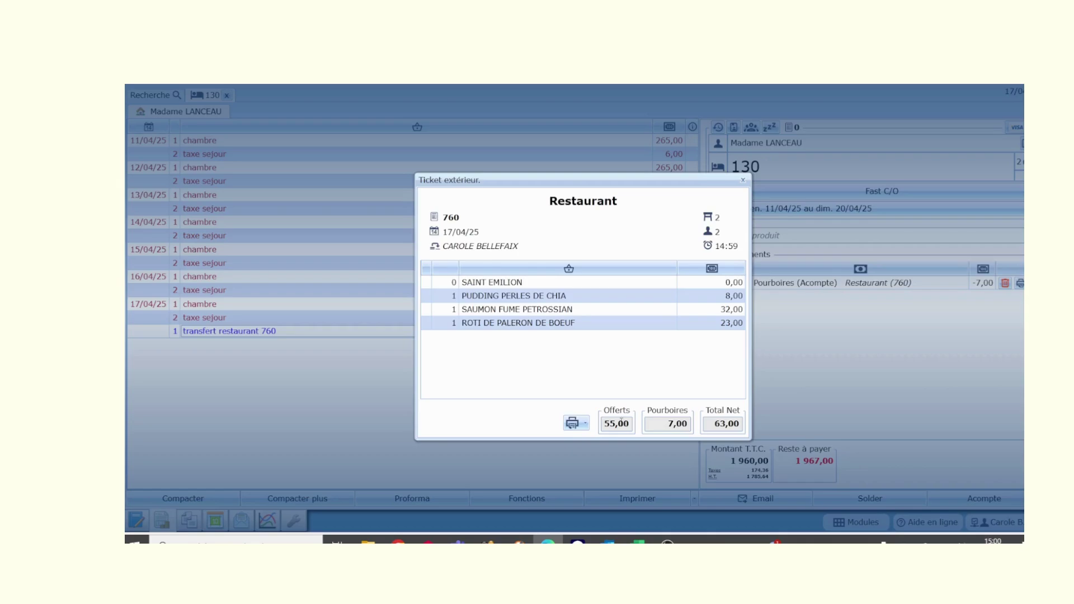
click(585, 425)
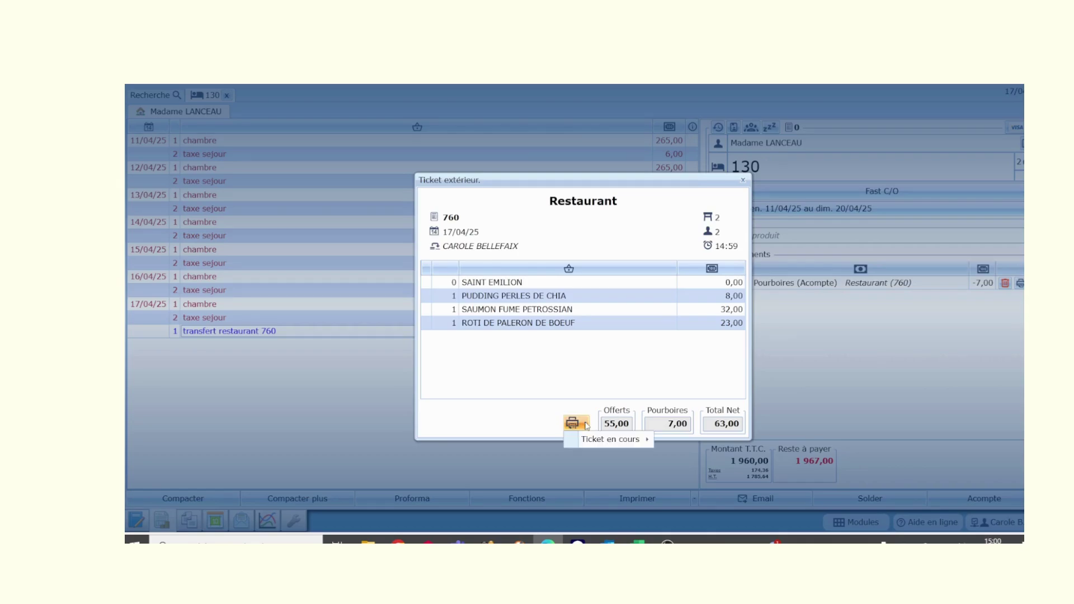
mouse_move(599, 440)
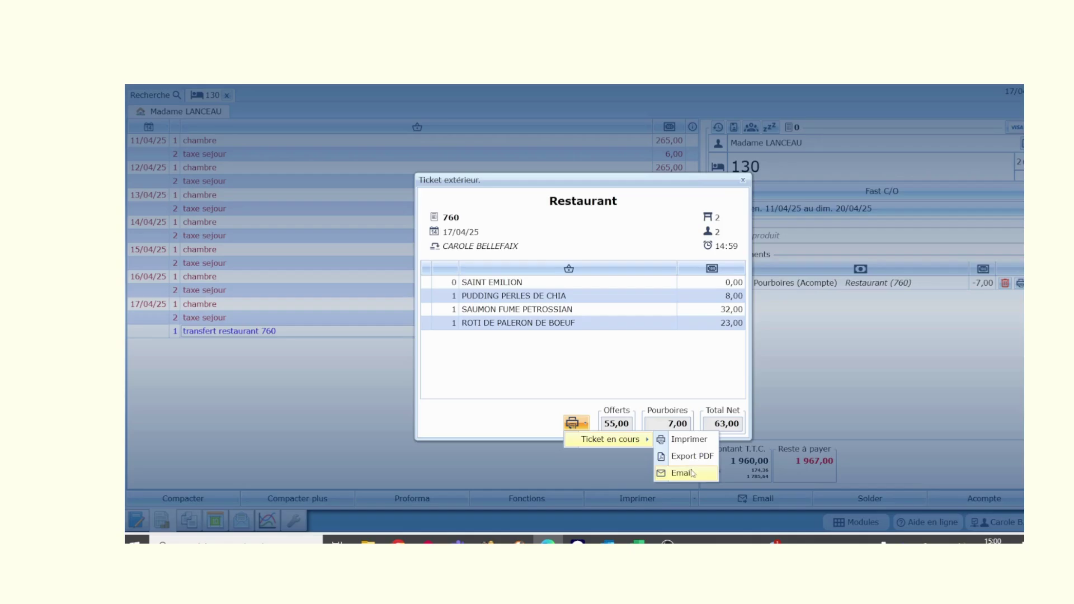
click(743, 180)
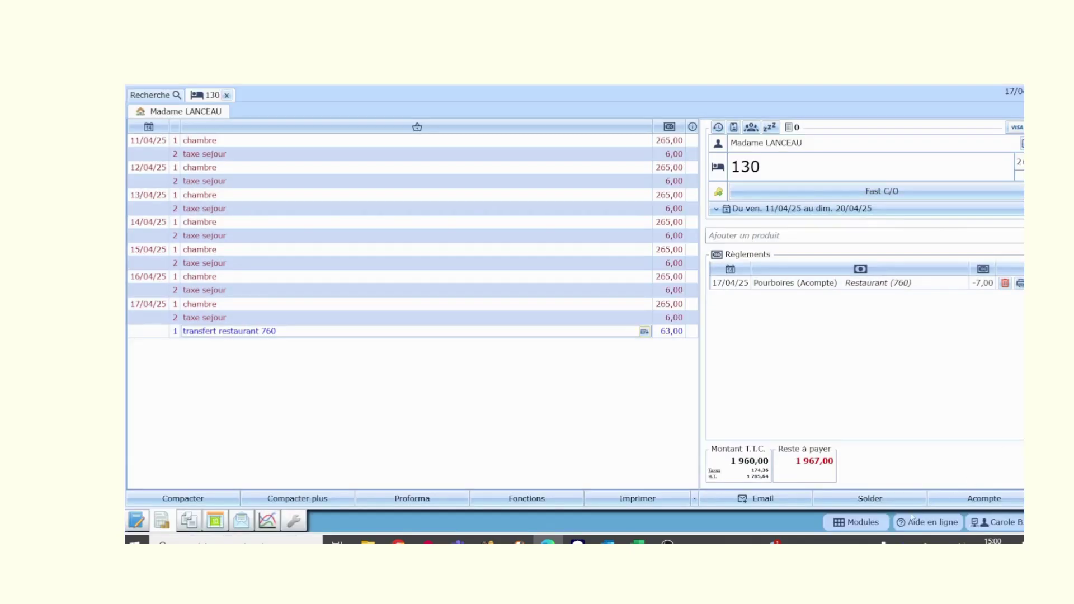
Turn room 130's invoice into a proforma and preview it with the details of the external transfers included
click(879, 504)
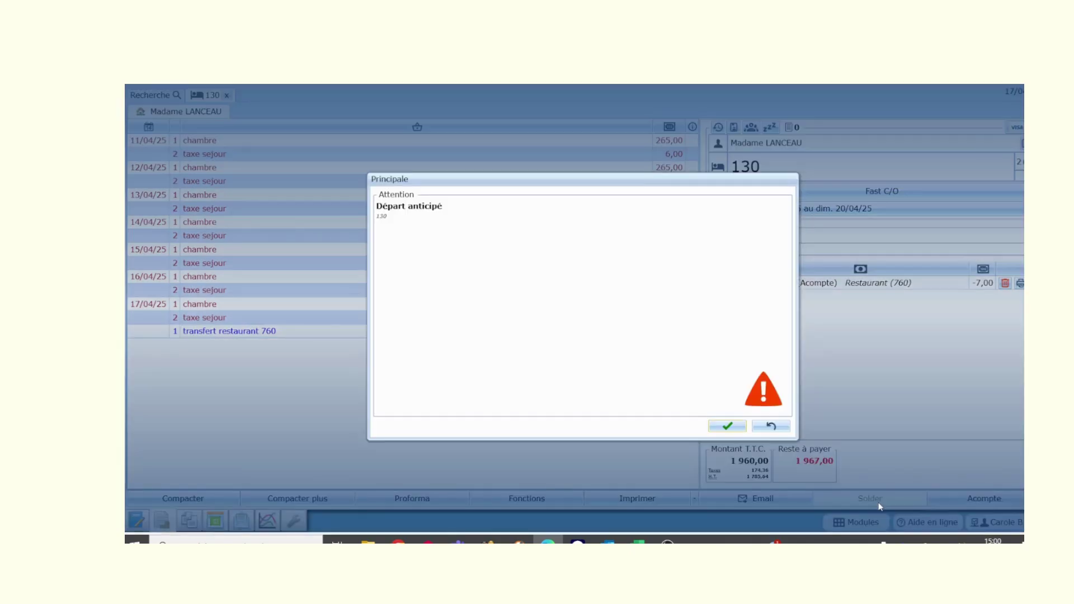
click(766, 426)
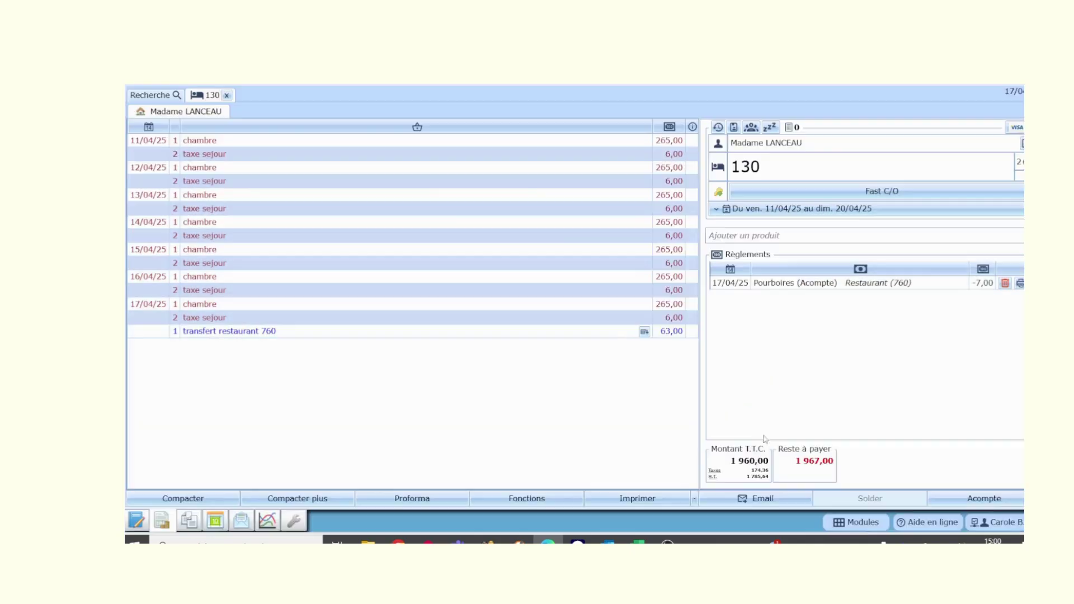
click(412, 498)
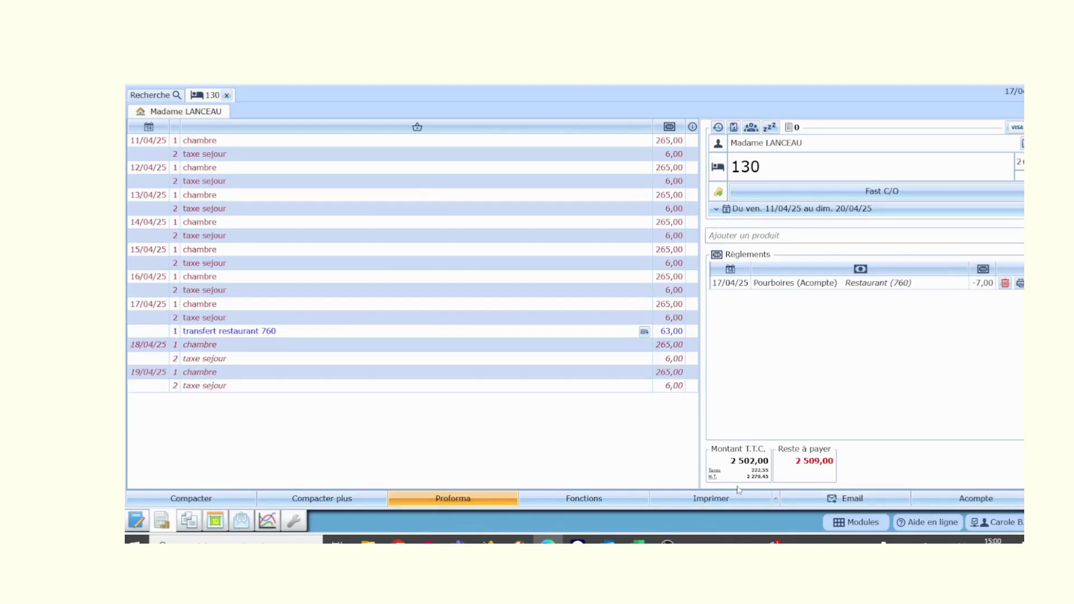
click(776, 499)
click(696, 450)
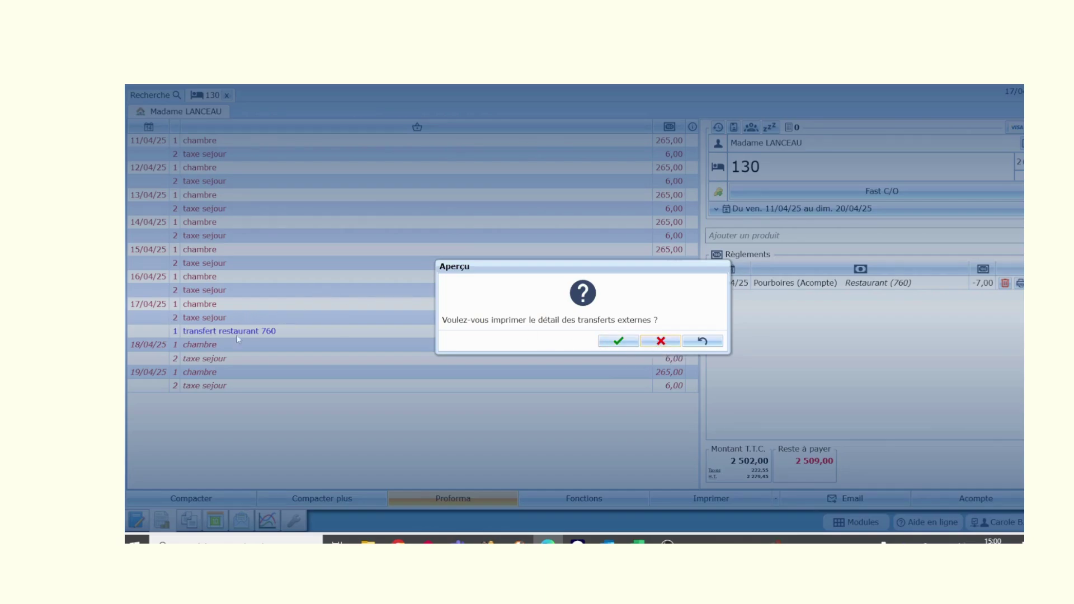
click(619, 342)
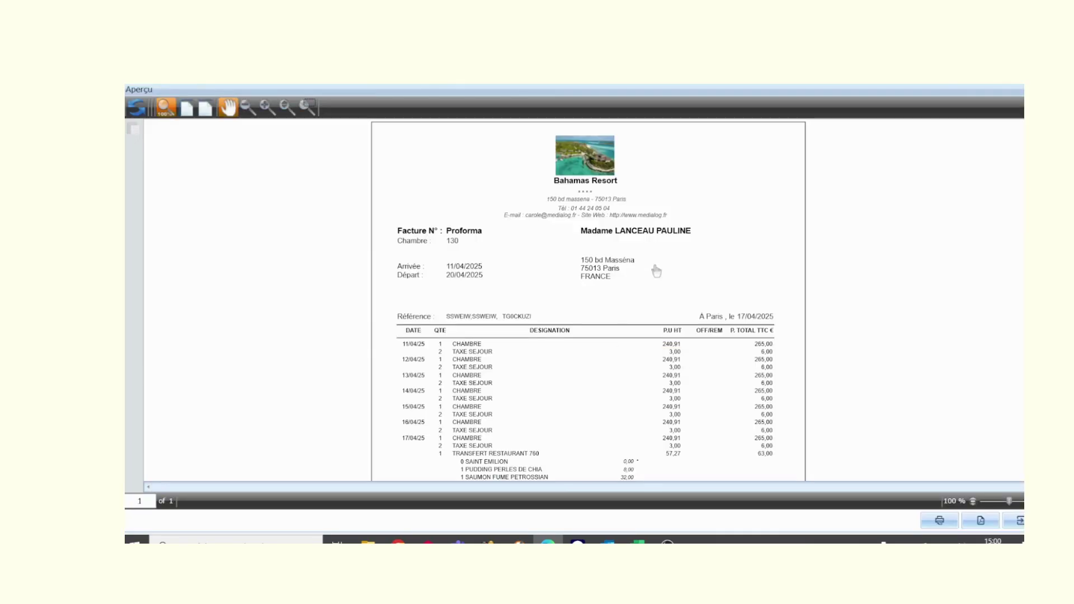
Examine the proforma preview from top to bottom, including the itemised restaurant transfer, the tip entry and the amount payable
scroll(605, 304, down, 2)
scroll(605, 304, down, 1)
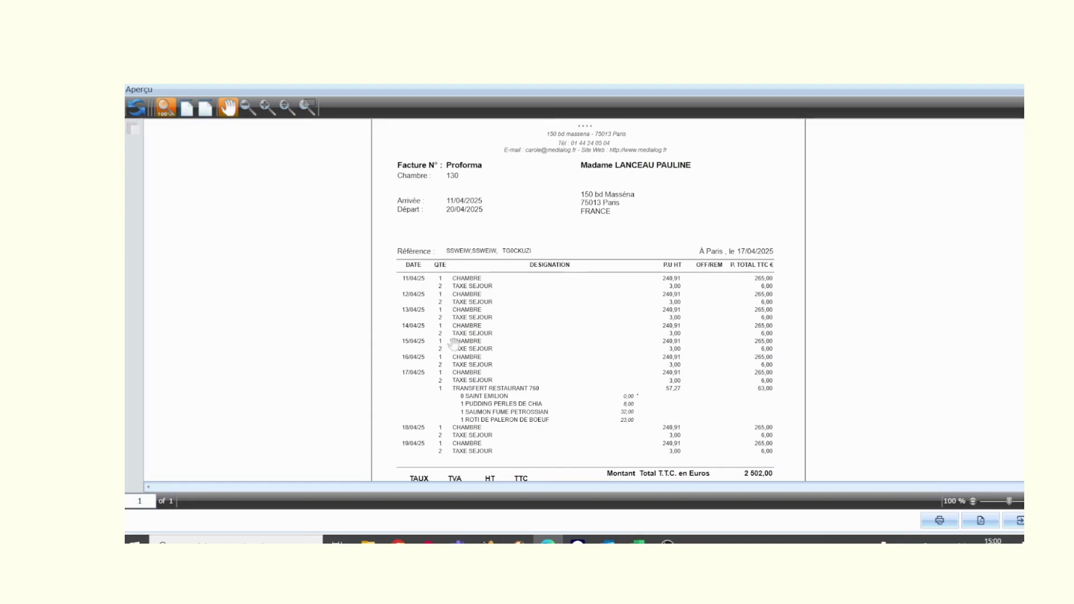
scroll(523, 389, down, 2)
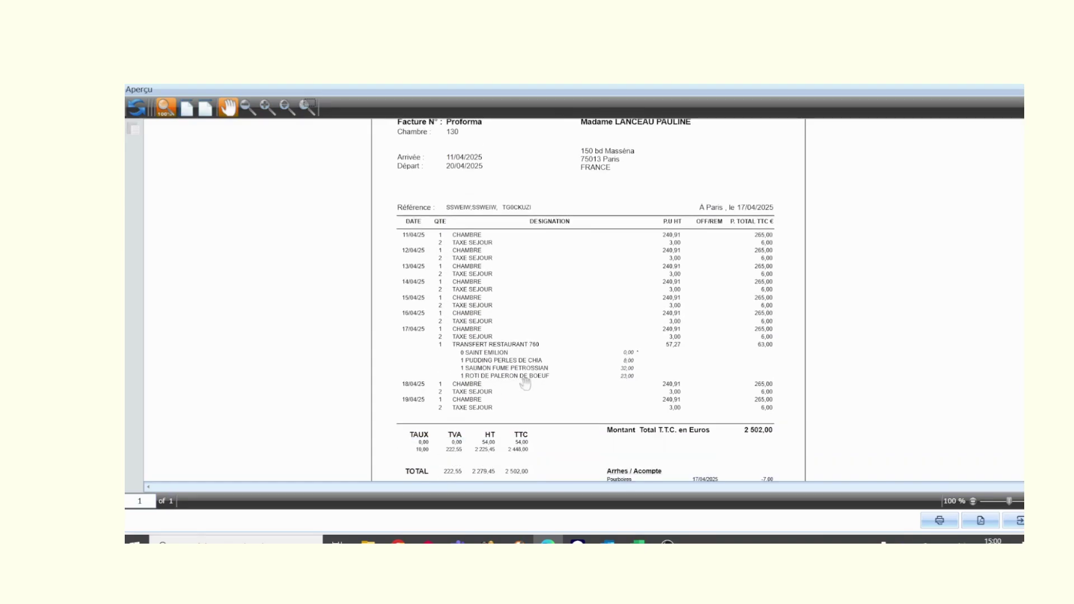
scroll(558, 376, down, 2)
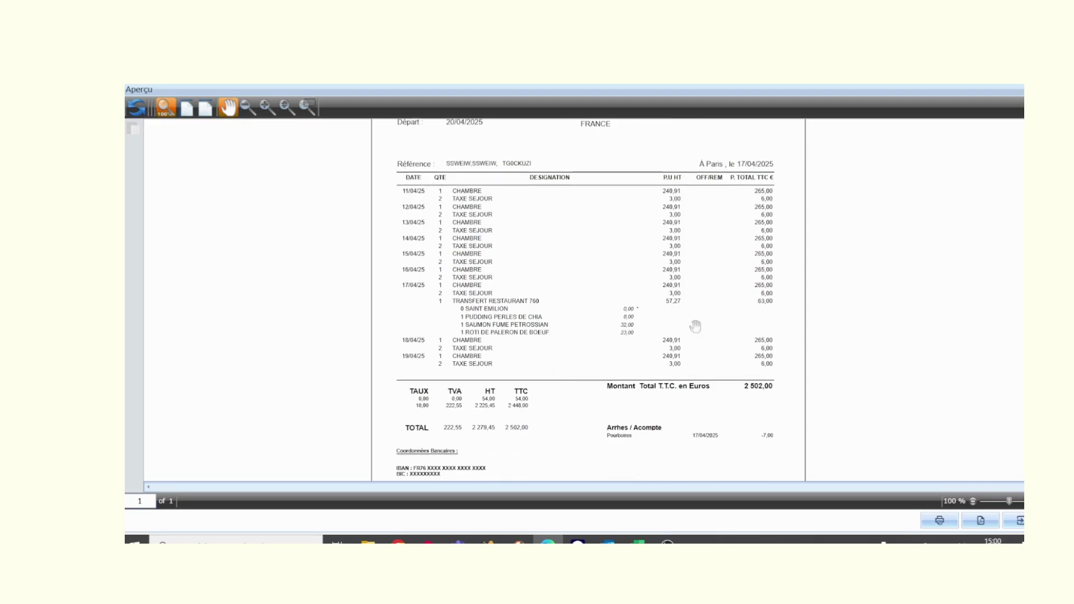
scroll(778, 339, down, 5)
scroll(856, 359, up, 6)
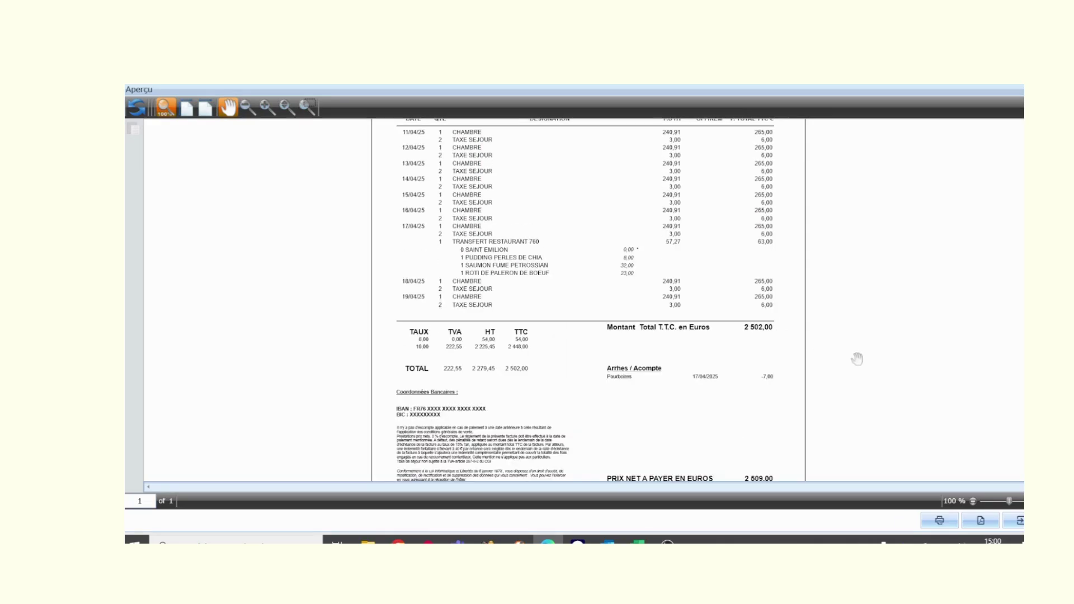
scroll(905, 333, up, 6)
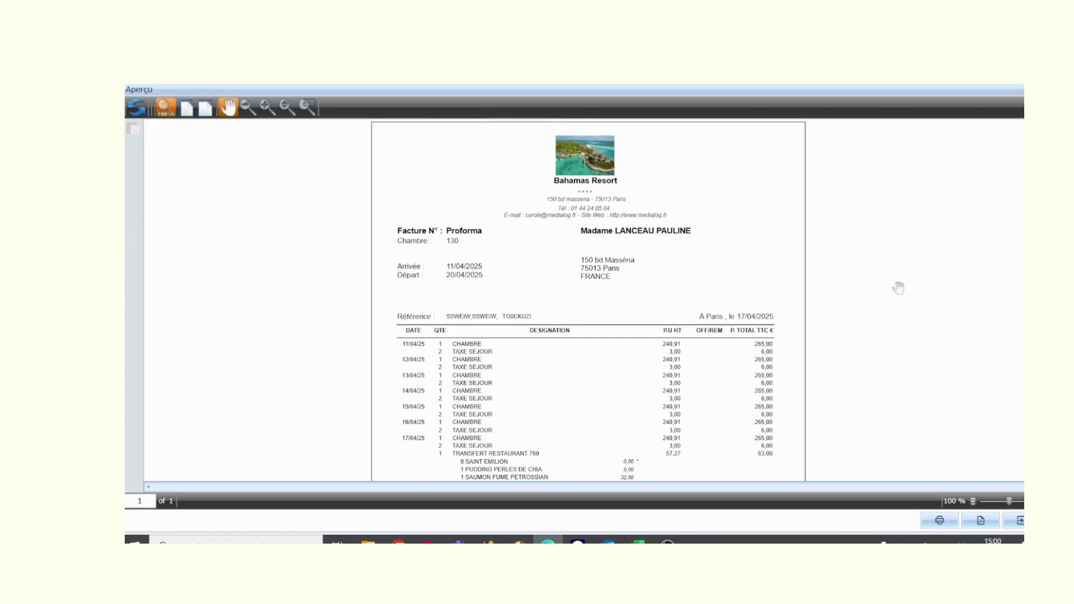